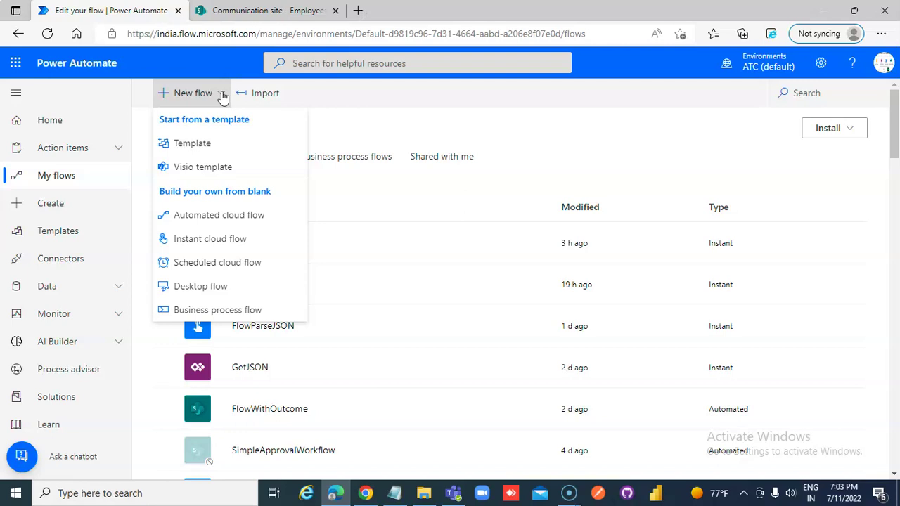
Step: Create a manually triggered instant cloud flow named JSONToList, then search operations for Compose as the next step
click(221, 241)
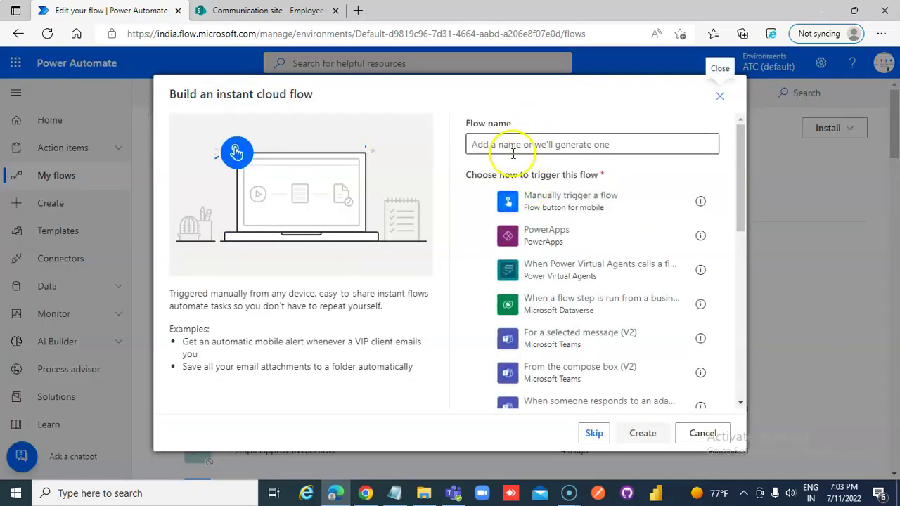
click(513, 146)
text(JSONToList)
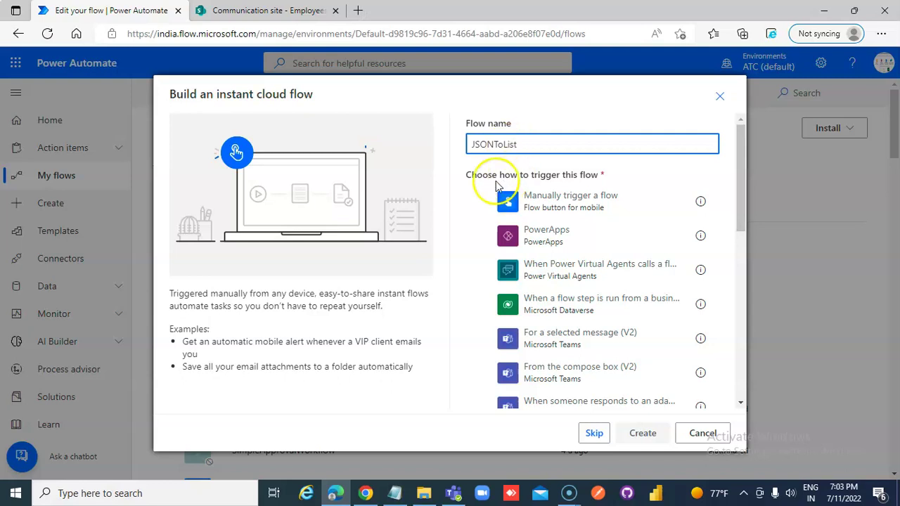
click(478, 202)
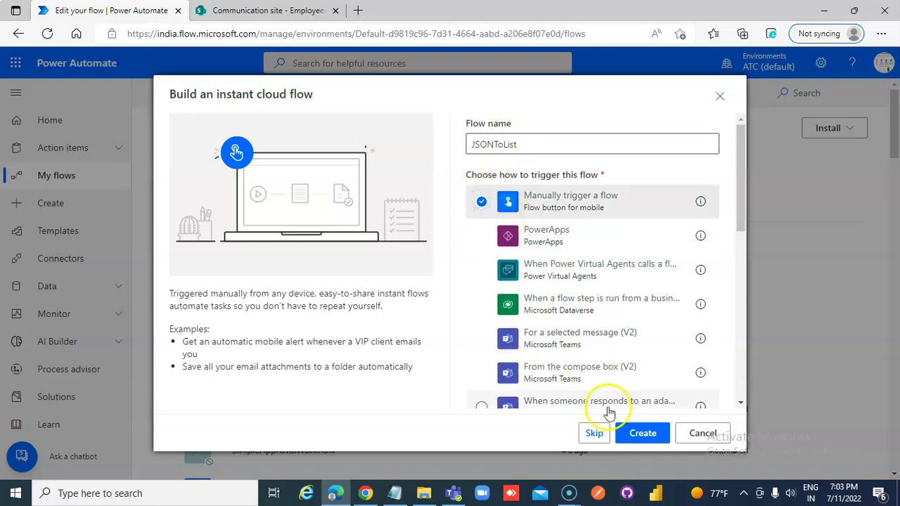
click(639, 432)
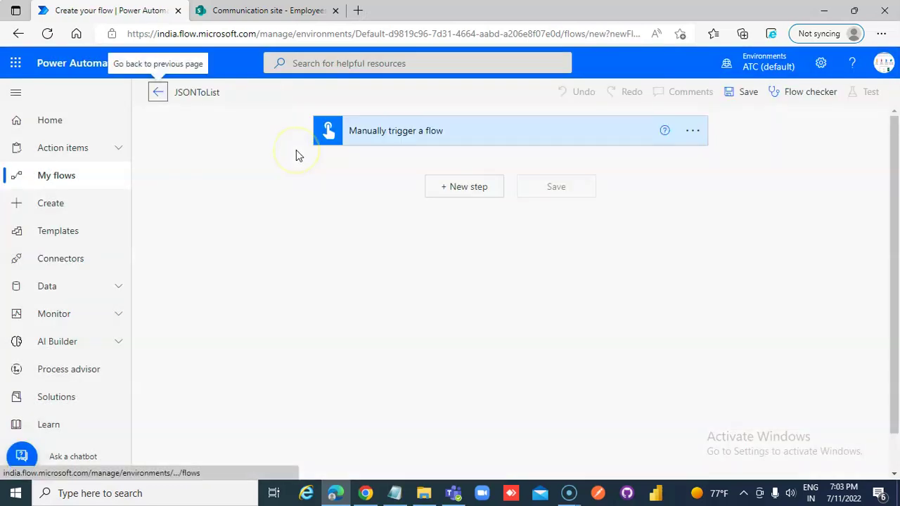
click(473, 188)
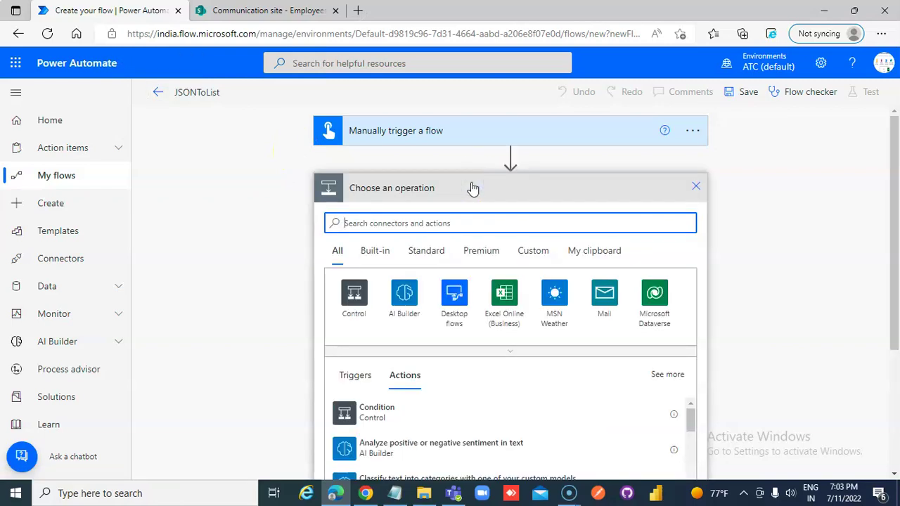
click(434, 226)
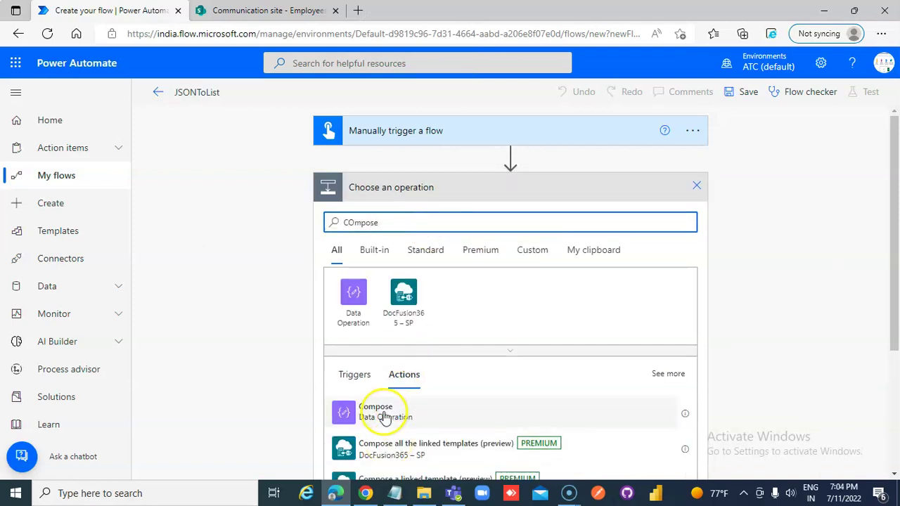
Step: Add the Compose action to the flow and bring up the Lesson460_Notes file in Notepad
click(385, 415)
click(394, 492)
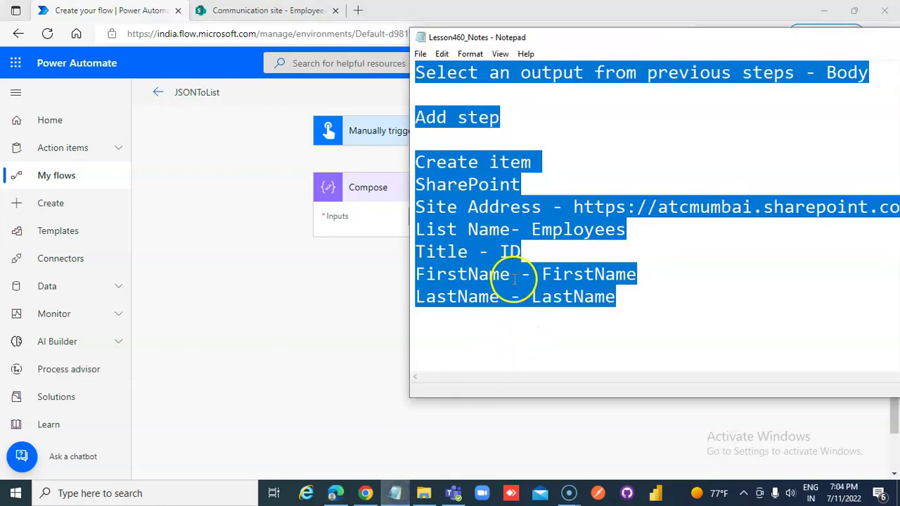
scroll(513, 273, up, 3)
scroll(513, 273, down, 1)
scroll(513, 273, up, 2)
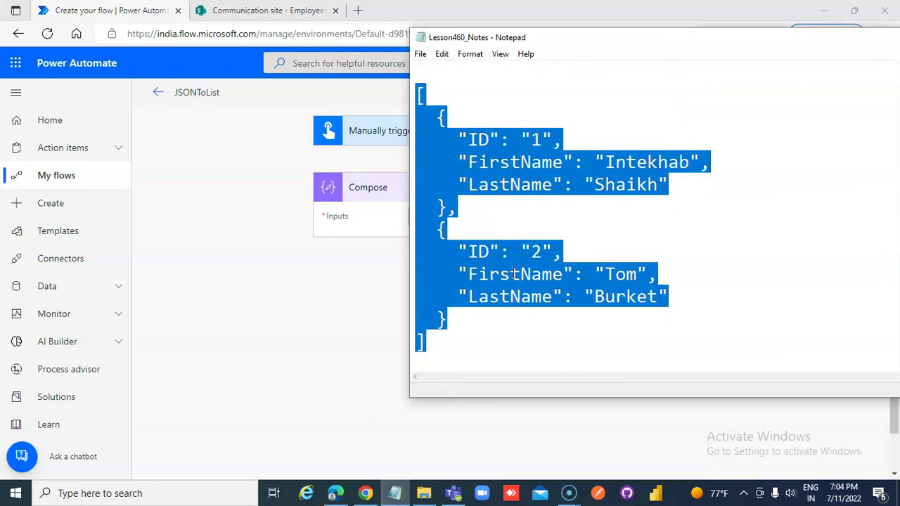
Step: Copy the two-record employee JSON array from Notepad
click(448, 317)
drag(438, 341, 386, 103)
right_click(502, 157)
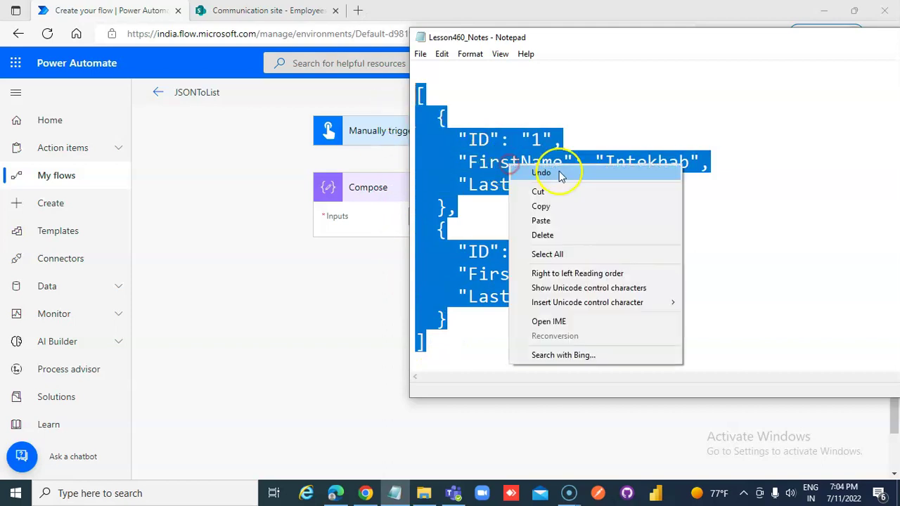
click(556, 206)
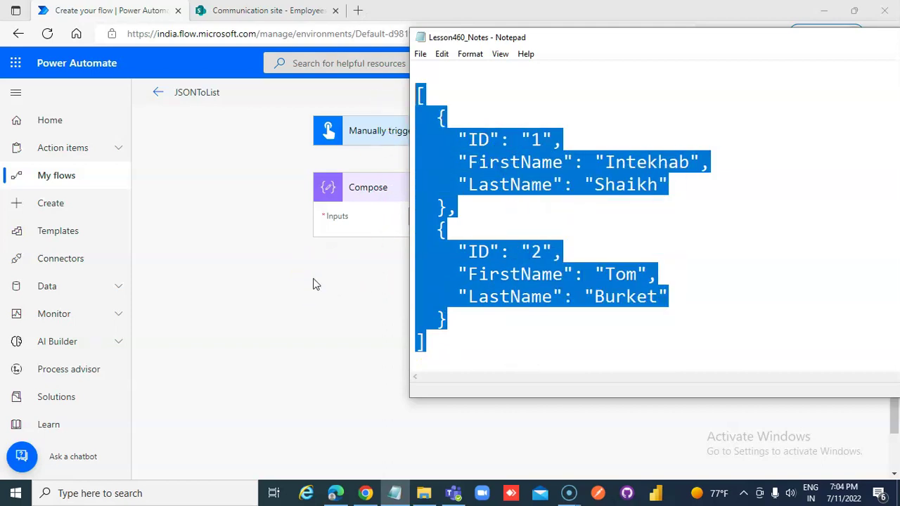
Step: Paste the employee JSON array into the Compose step's Inputs
click(315, 284)
click(468, 219)
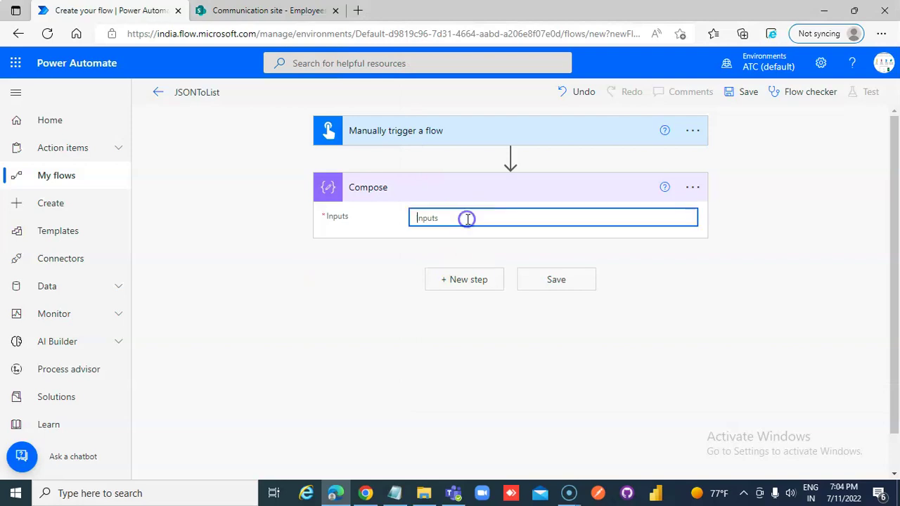
key(ctrl+v)
click(732, 297)
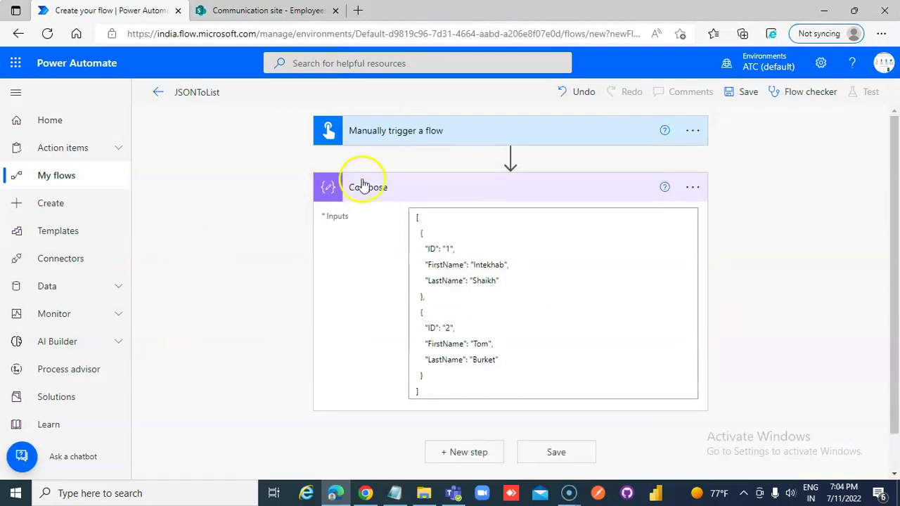
click(394, 188)
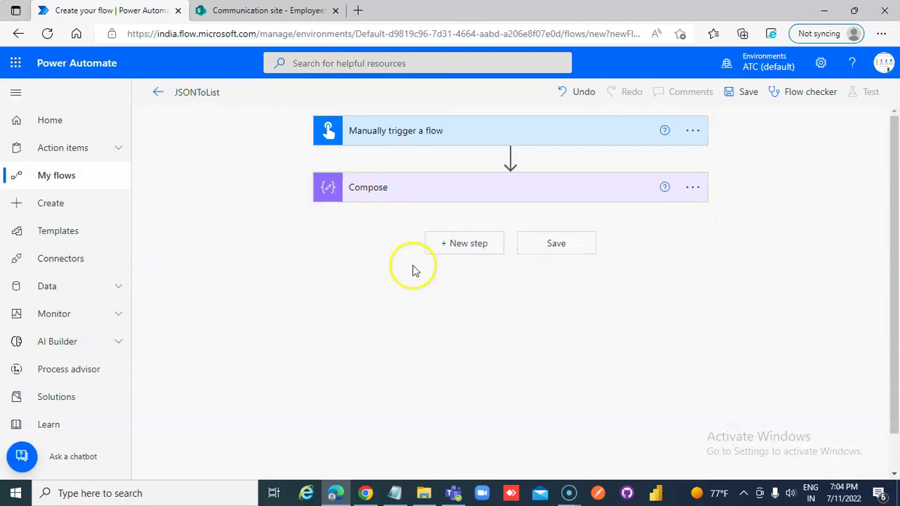
Step: Add a Parse JSON step whose Content is the Compose Outputs
click(467, 242)
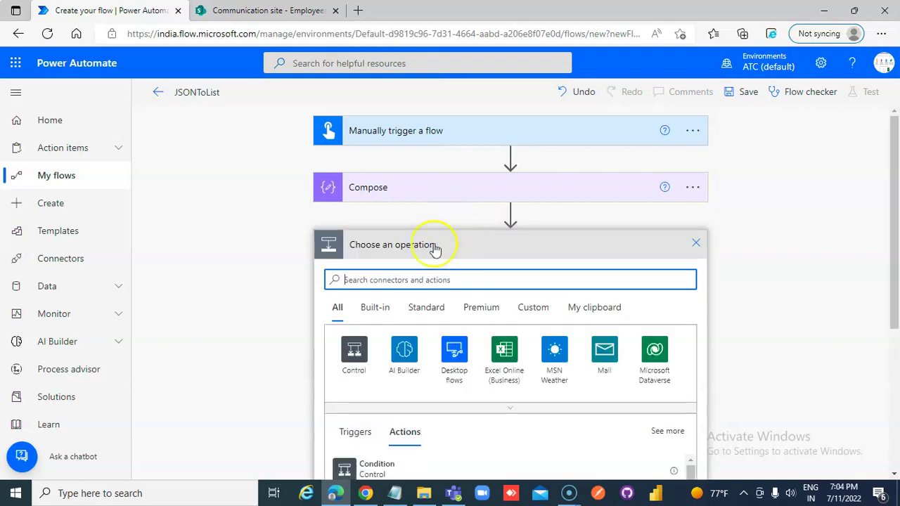
click(428, 278)
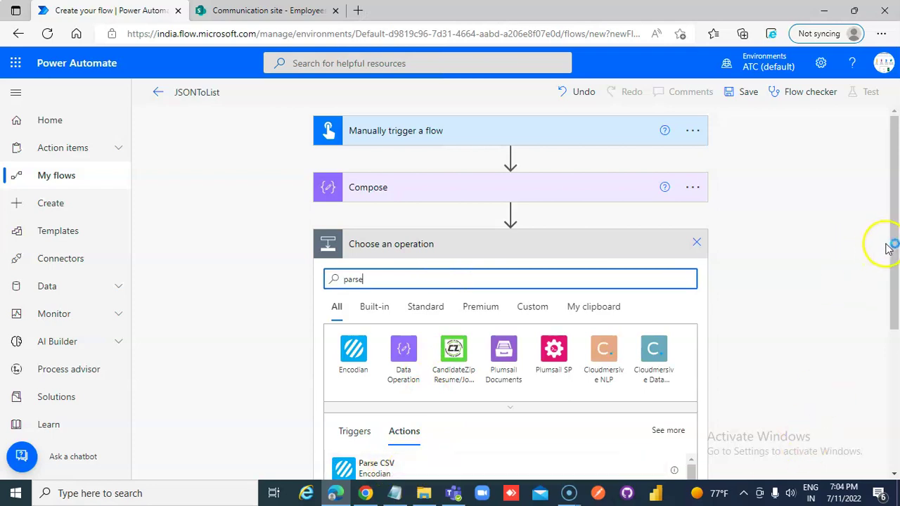
scroll(891, 247, down, 1)
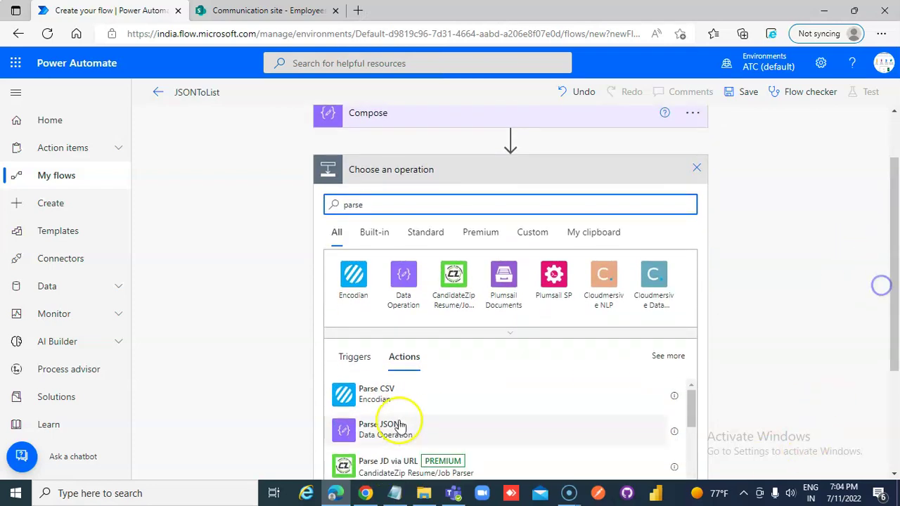
click(366, 431)
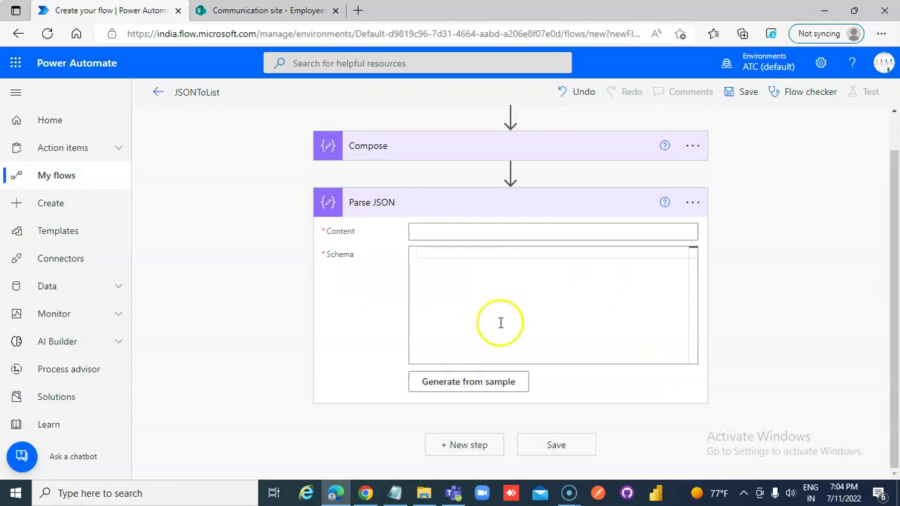
click(452, 233)
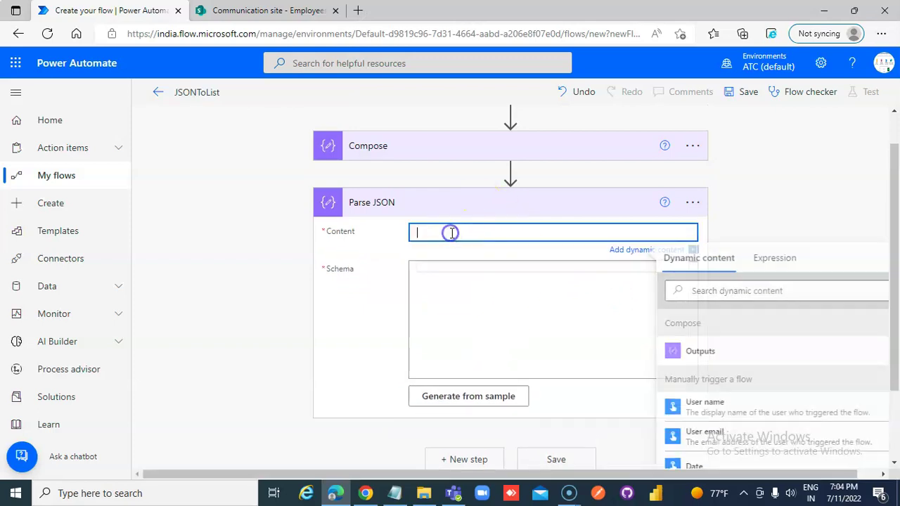
click(714, 357)
Step: Generate the Parse JSON schema from the pasted employee JSON sample
click(428, 267)
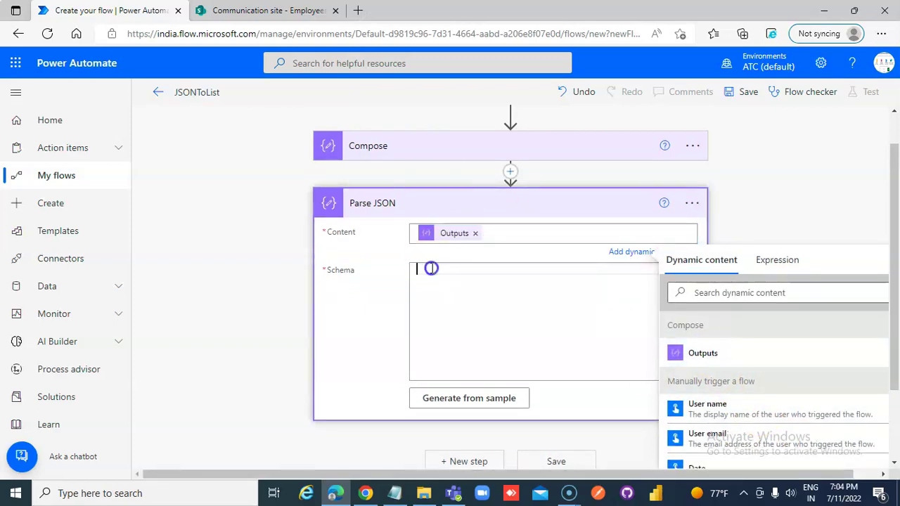
click(469, 384)
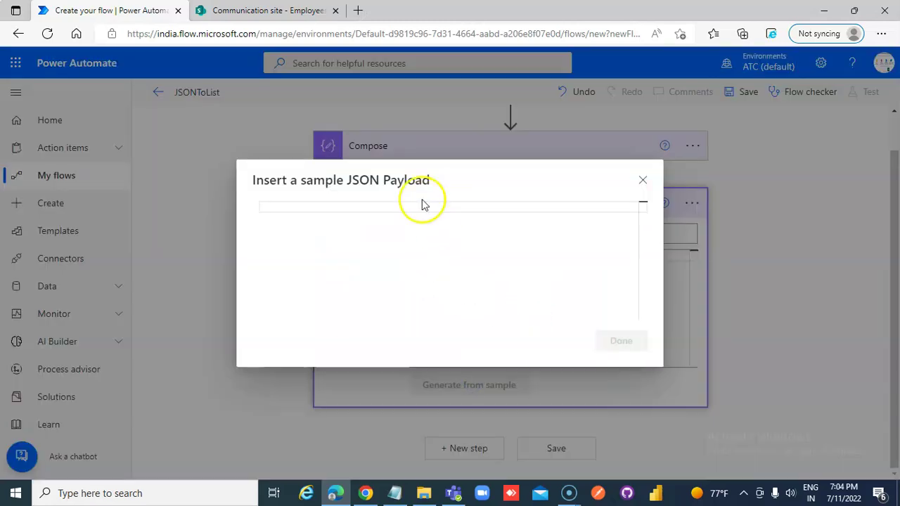
key(ctrl+v)
click(600, 355)
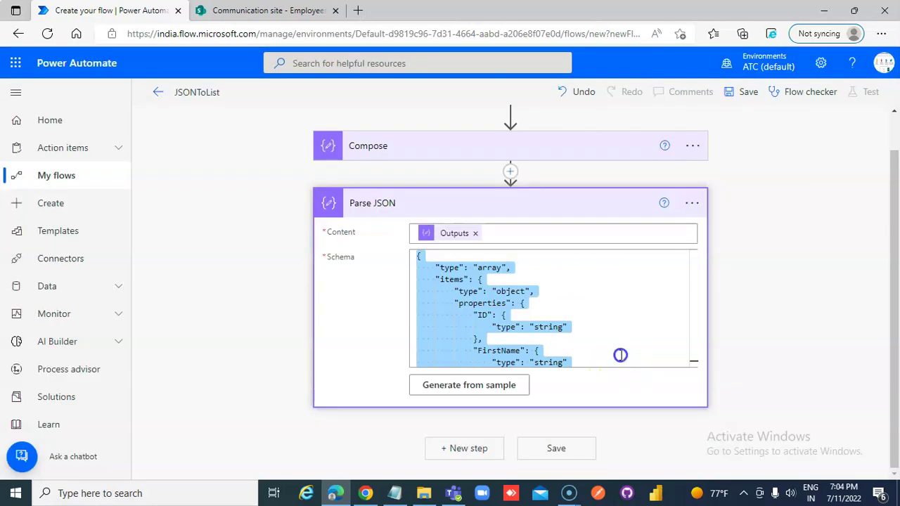
click(584, 310)
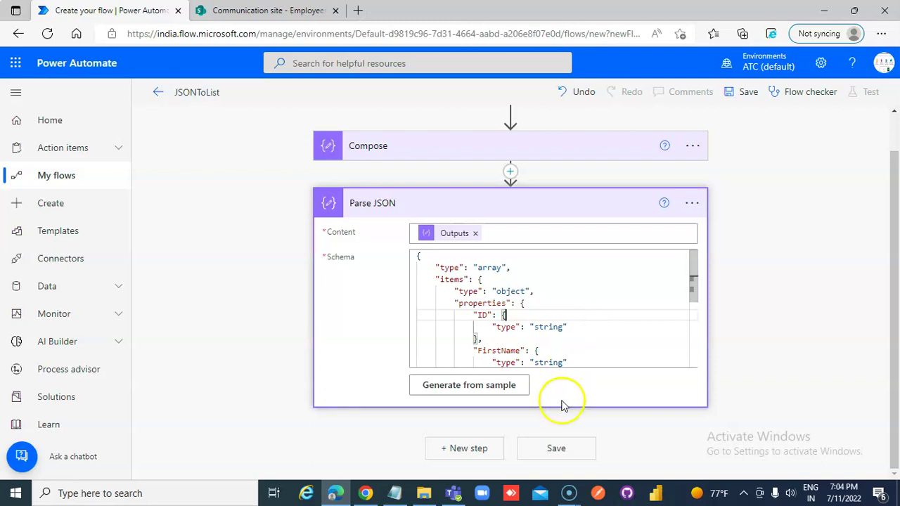
Step: Add an Apply to each loop over the Parse JSON Body output
click(464, 449)
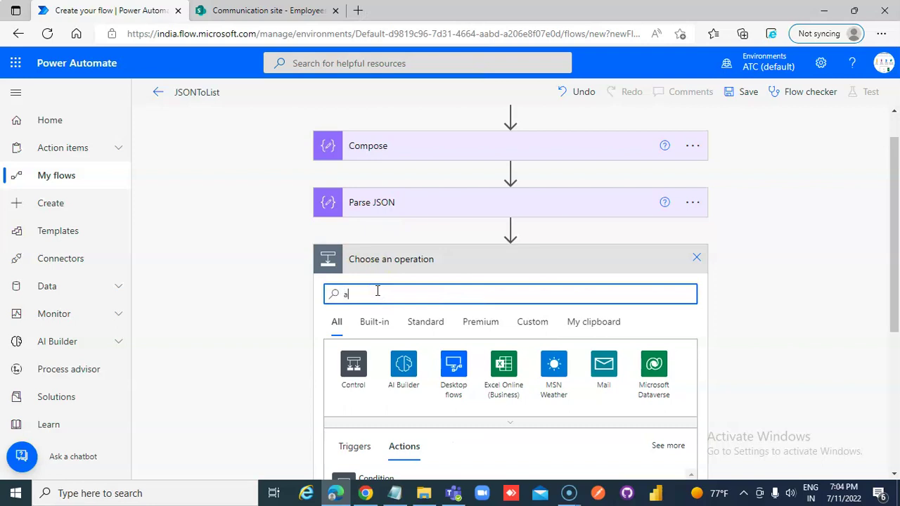
text(apply )
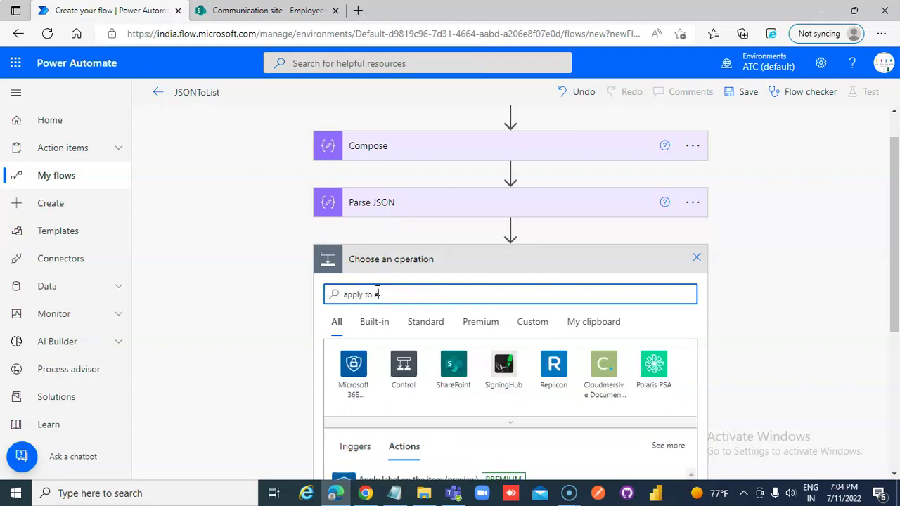
text(to each)
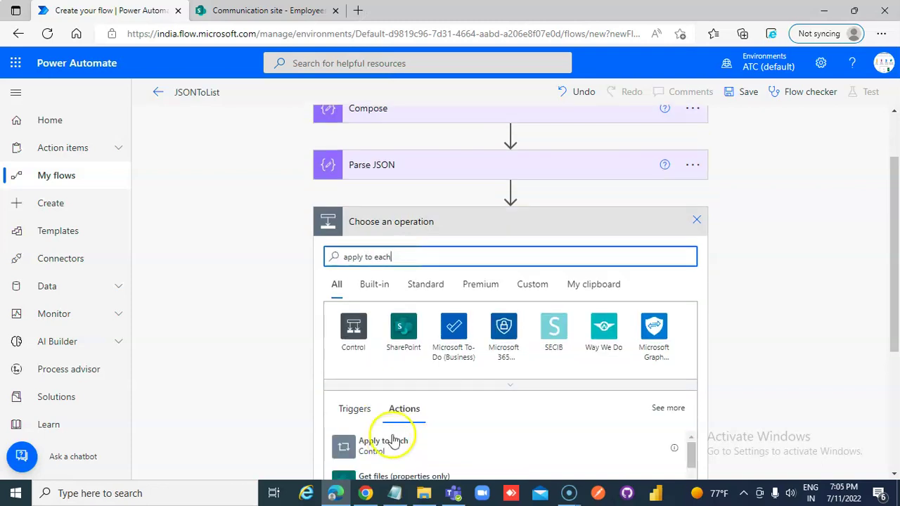
scroll(394, 432, down, 3)
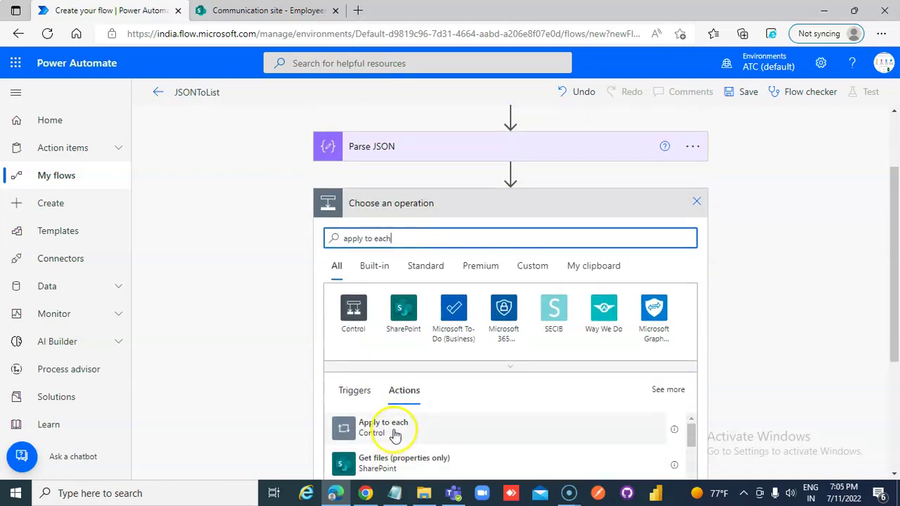
click(396, 434)
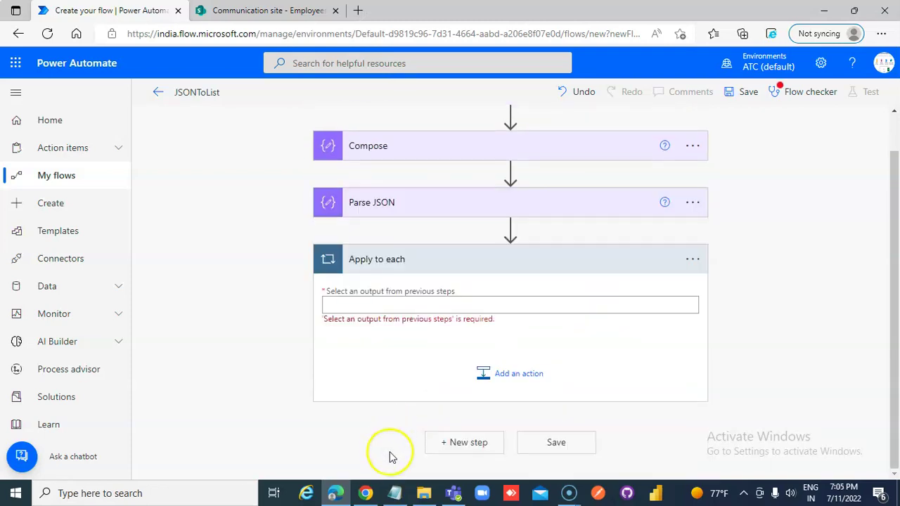
click(402, 306)
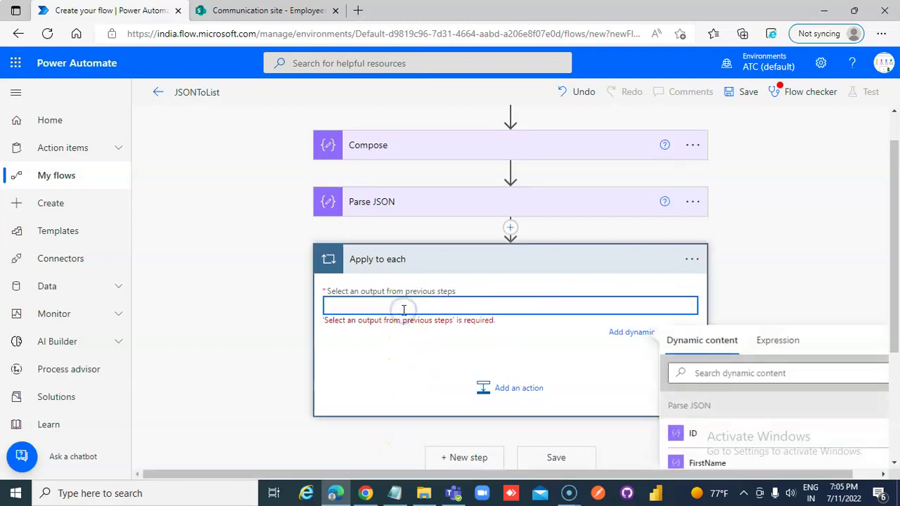
scroll(721, 453, down, 5)
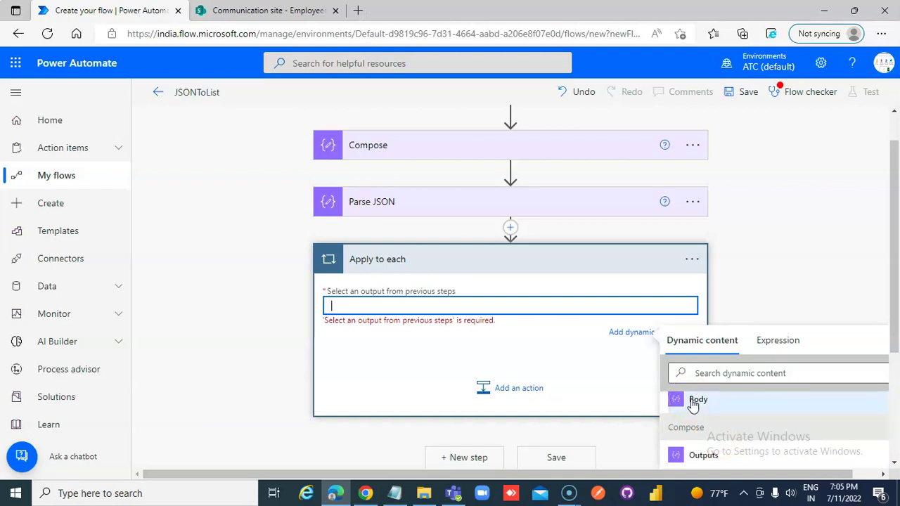
click(694, 401)
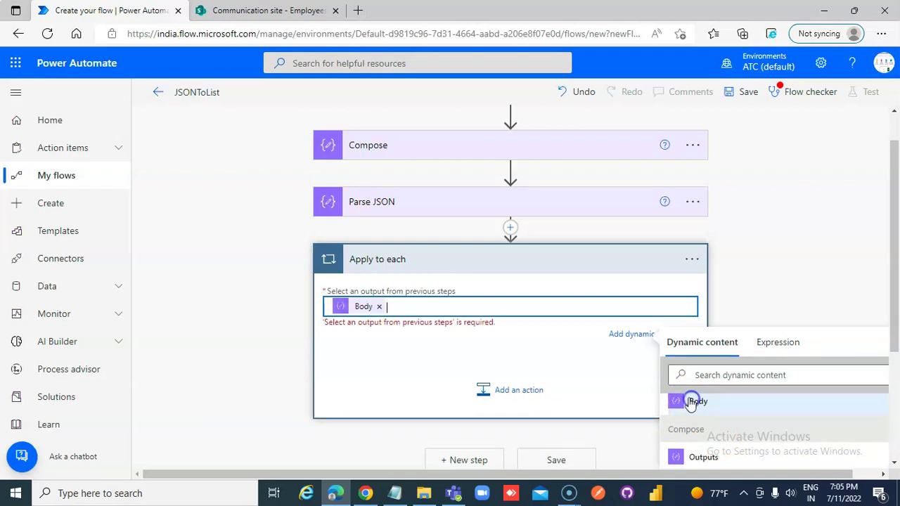
Step: Put a SharePoint Create item action inside the loop, then view the Employees list
click(502, 384)
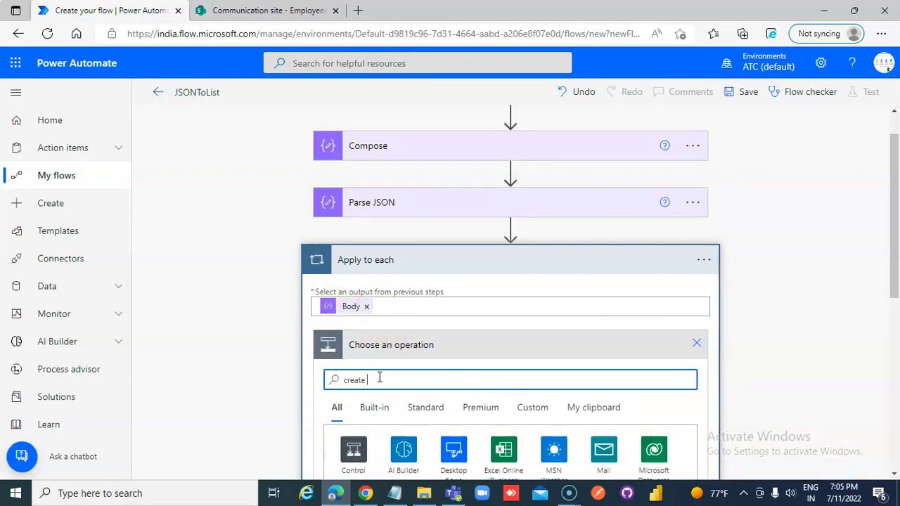
text(create item)
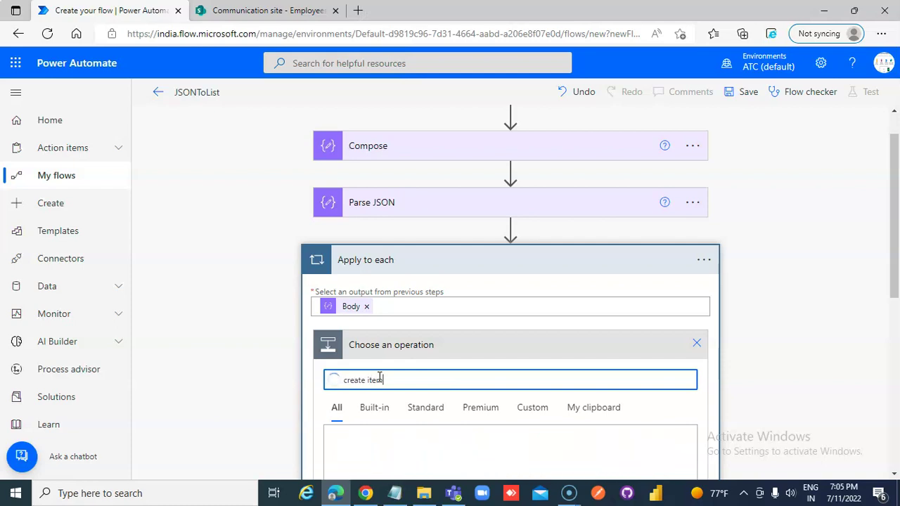
scroll(379, 378, down, 2)
click(388, 406)
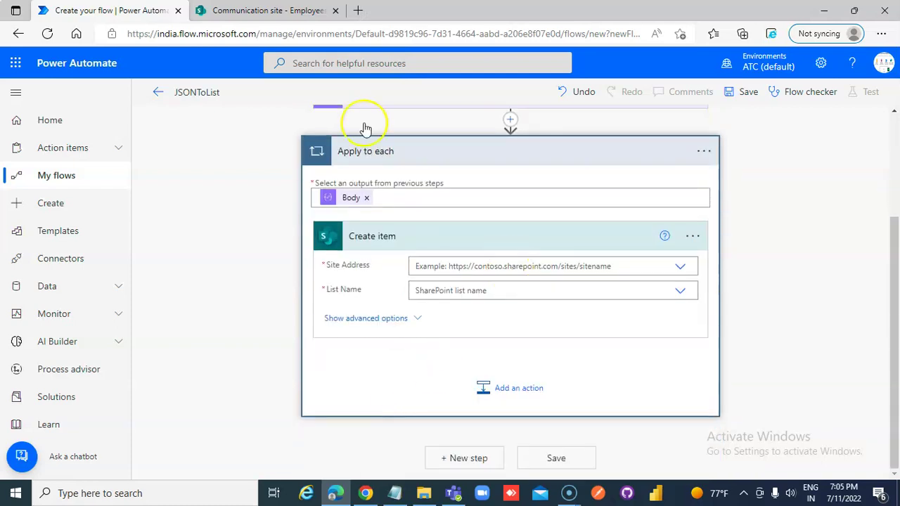
click(258, 11)
click(296, 34)
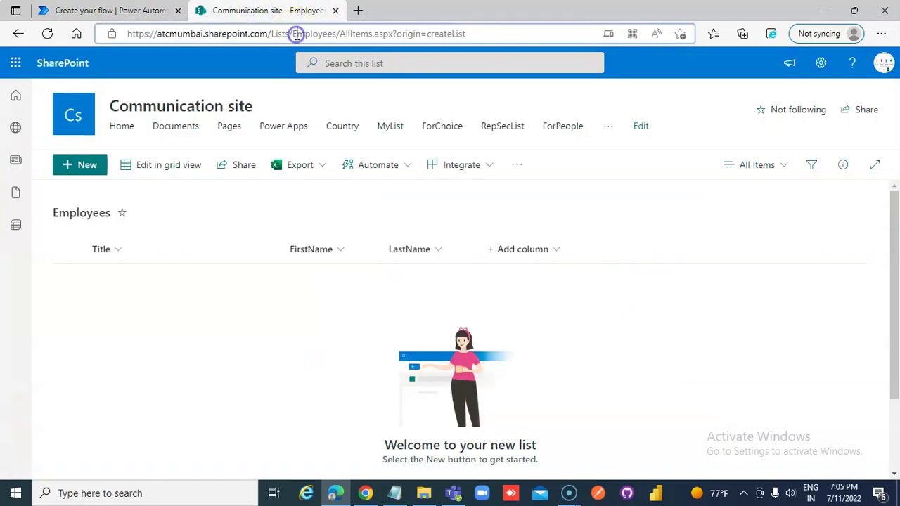
drag(319, 34, 731, 36)
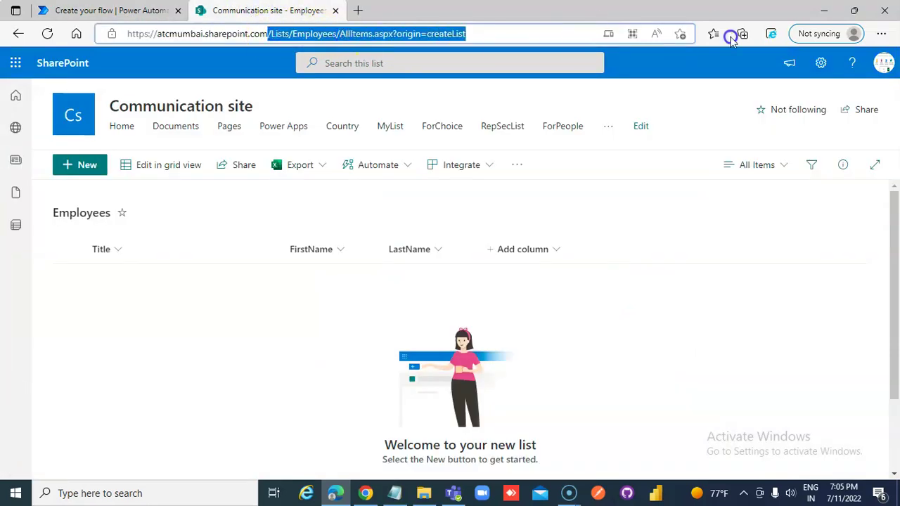
click(520, 99)
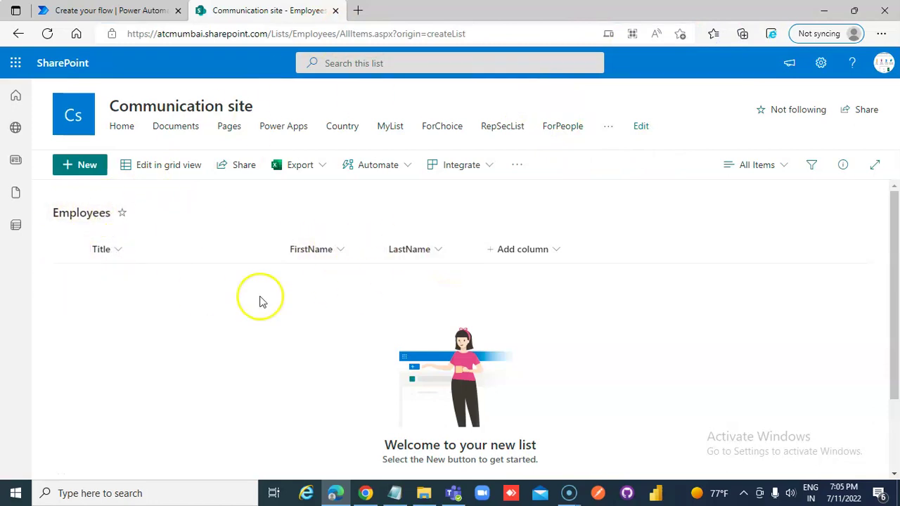
Step: Point Create item at the Communication site and its Employees list
click(96, 12)
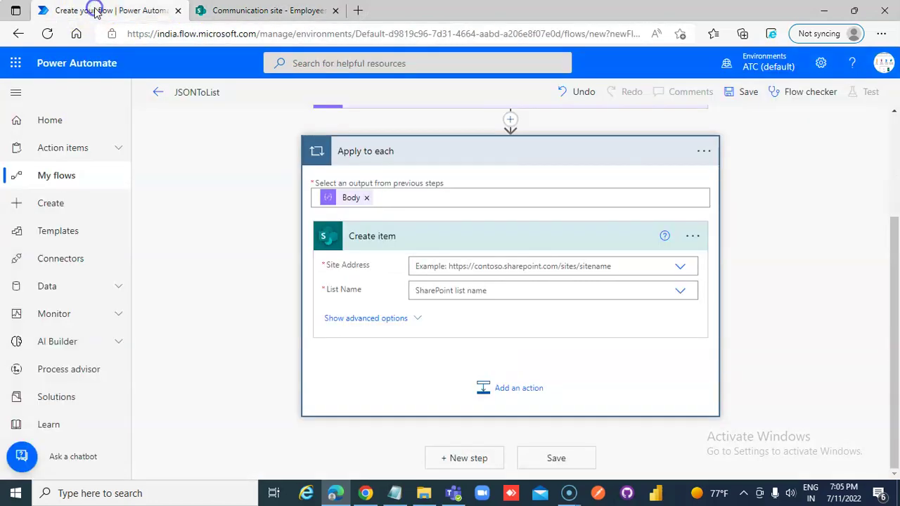
click(681, 267)
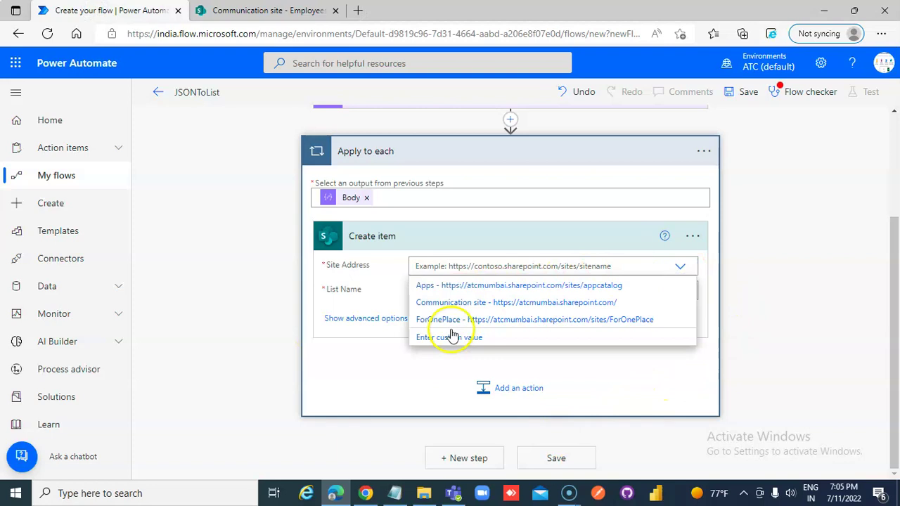
click(454, 303)
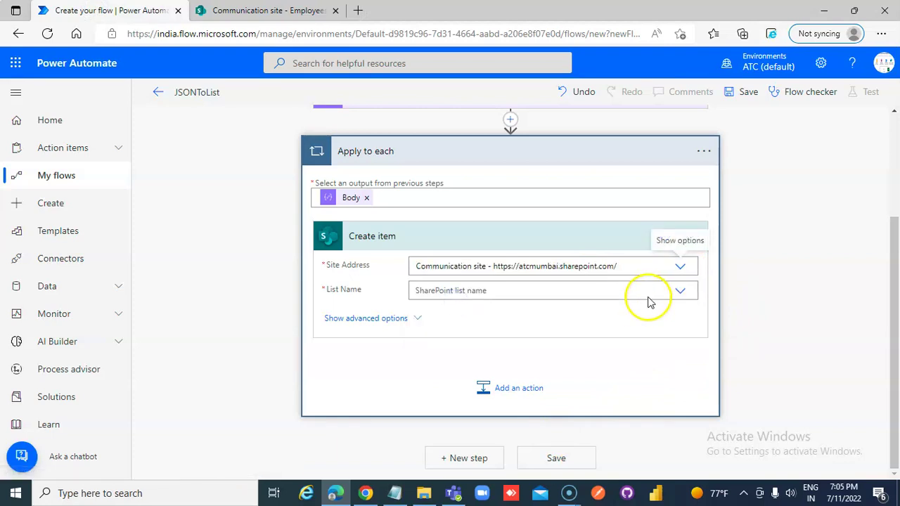
click(681, 293)
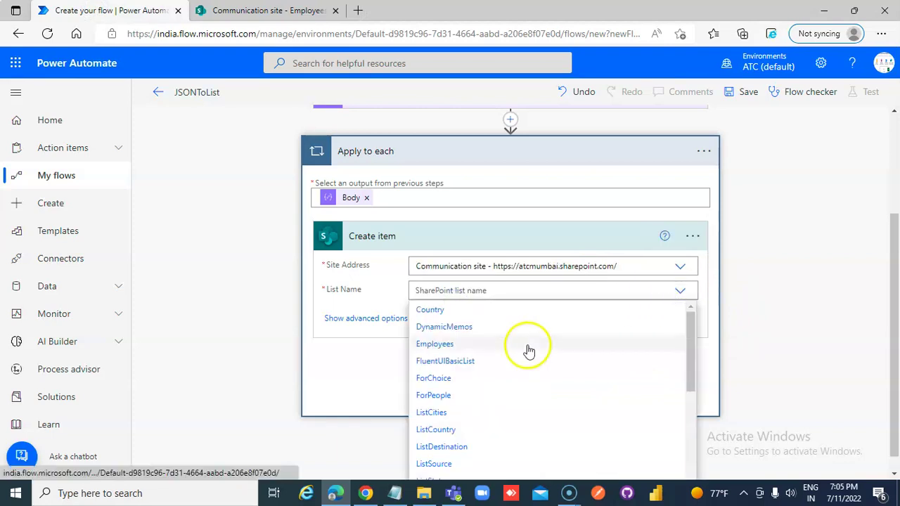
click(432, 344)
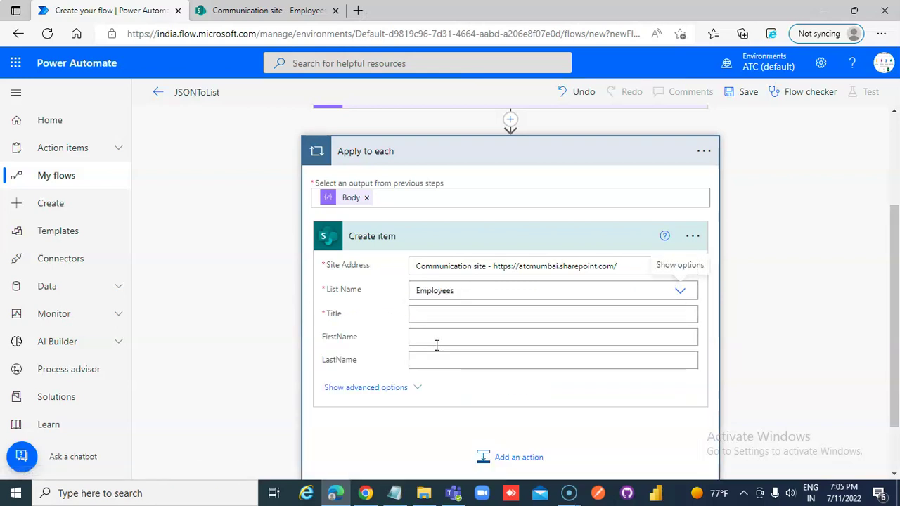
Step: Map ID to Title, and FirstName and LastName to their matching columns
click(428, 314)
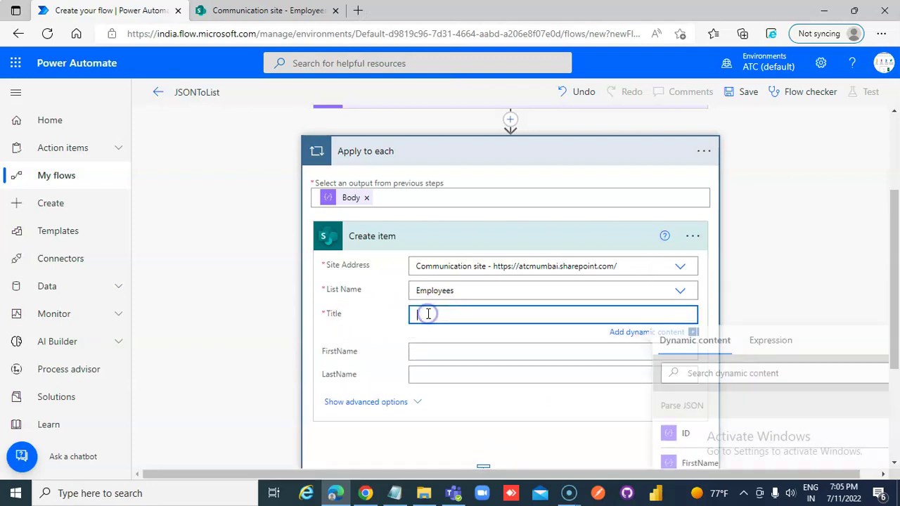
click(700, 433)
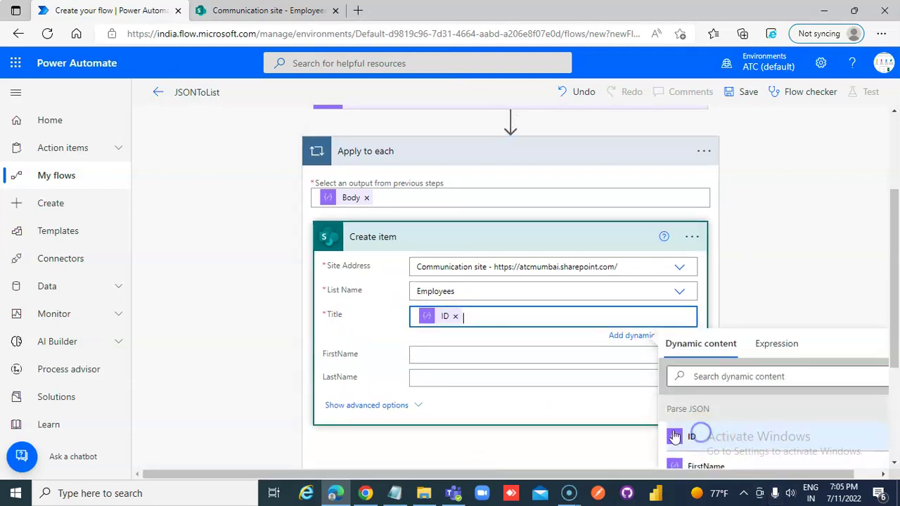
click(501, 356)
scroll(501, 355, down, 2)
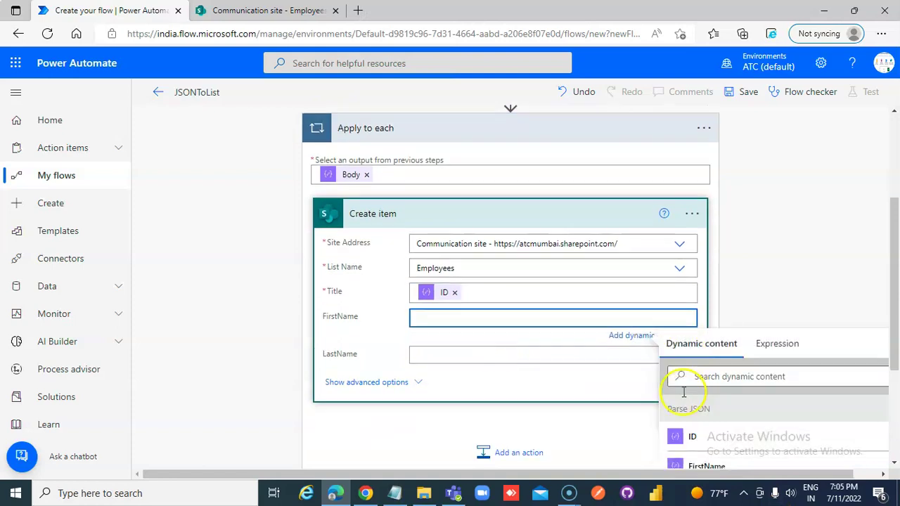
click(712, 400)
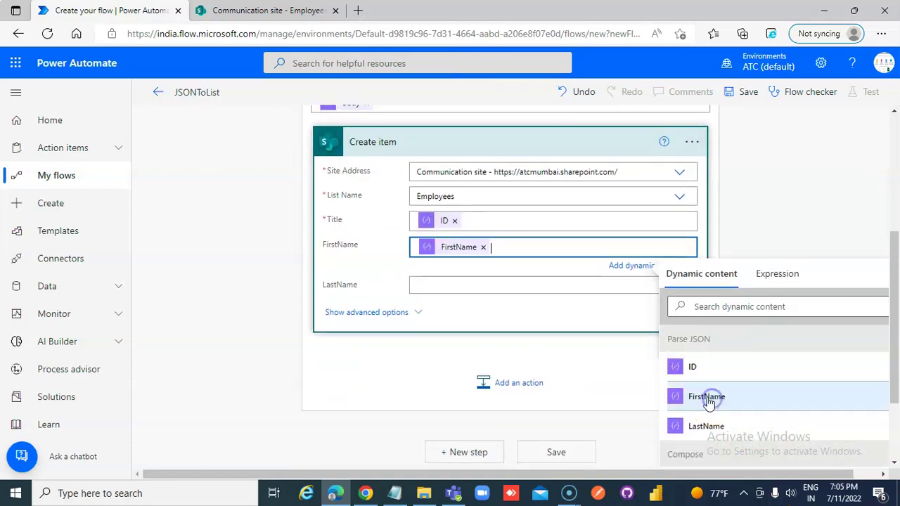
click(463, 284)
scroll(586, 368, down, 2)
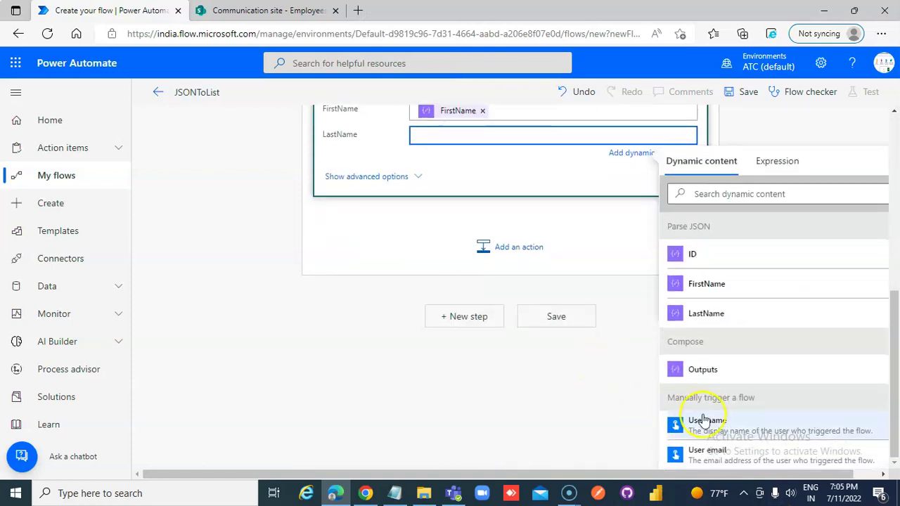
click(707, 316)
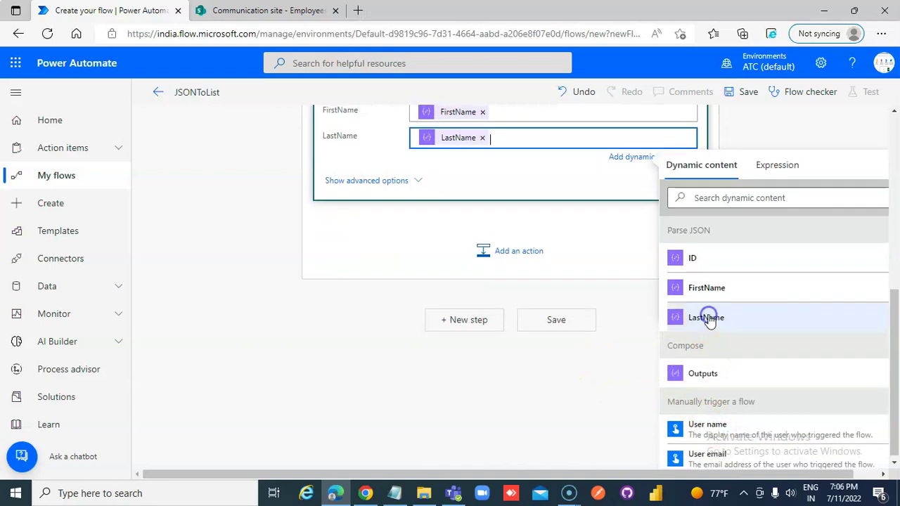
click(348, 342)
Step: Save the JSONToList flow and view the Compose step's JSON input
click(748, 94)
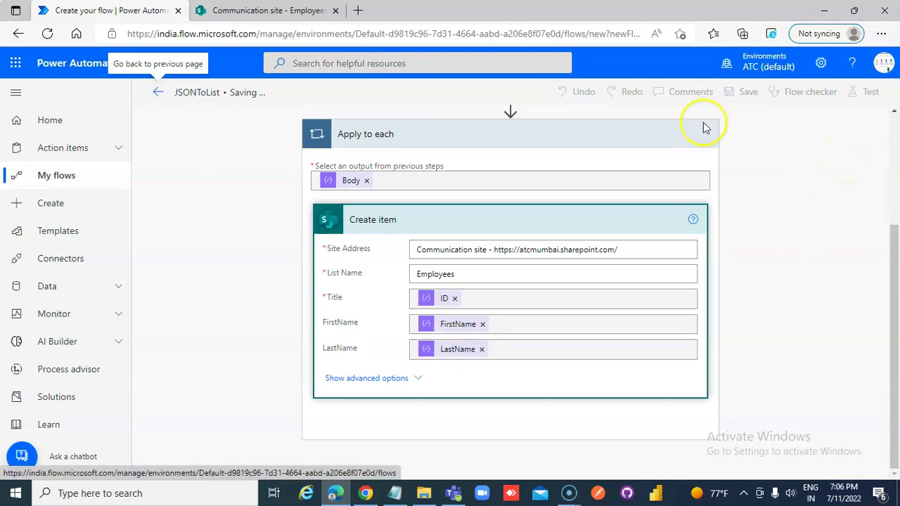
scroll(548, 208, up, 5)
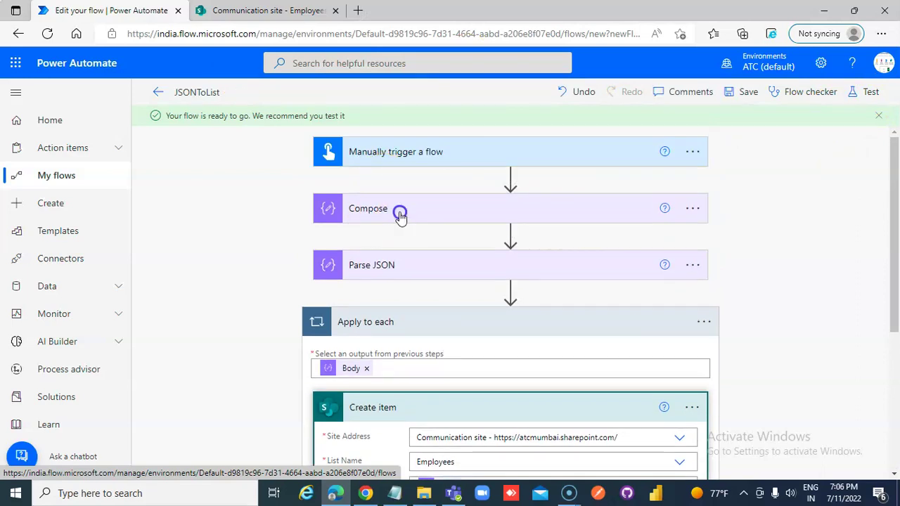
click(400, 208)
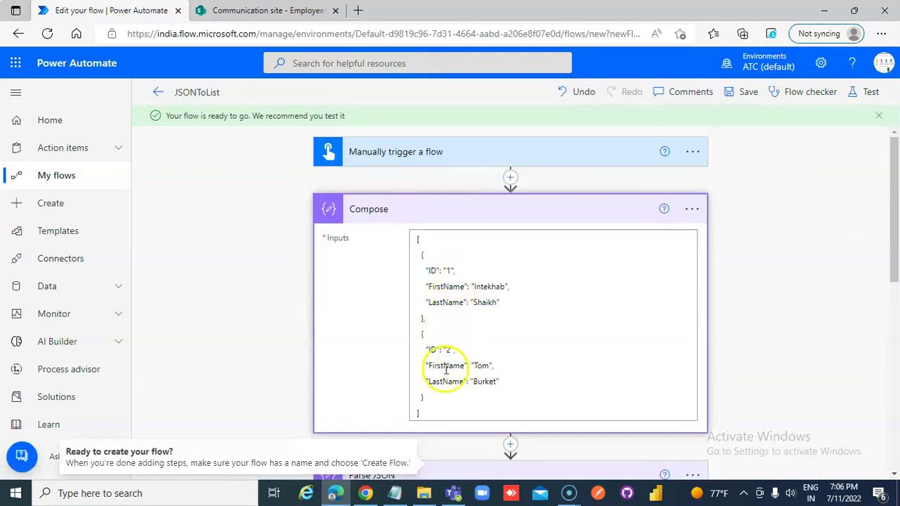
Step: Run a manual test of the flow and dismiss the run confirmation
click(869, 96)
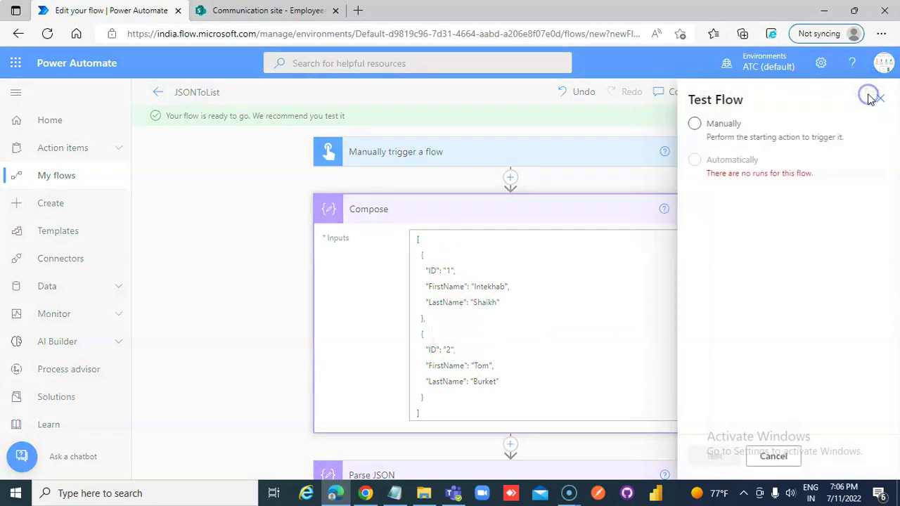
click(693, 125)
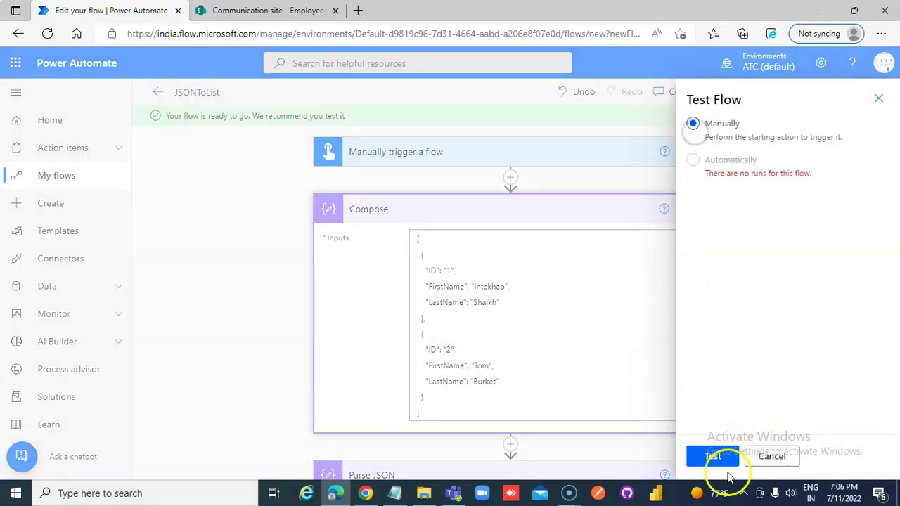
click(709, 455)
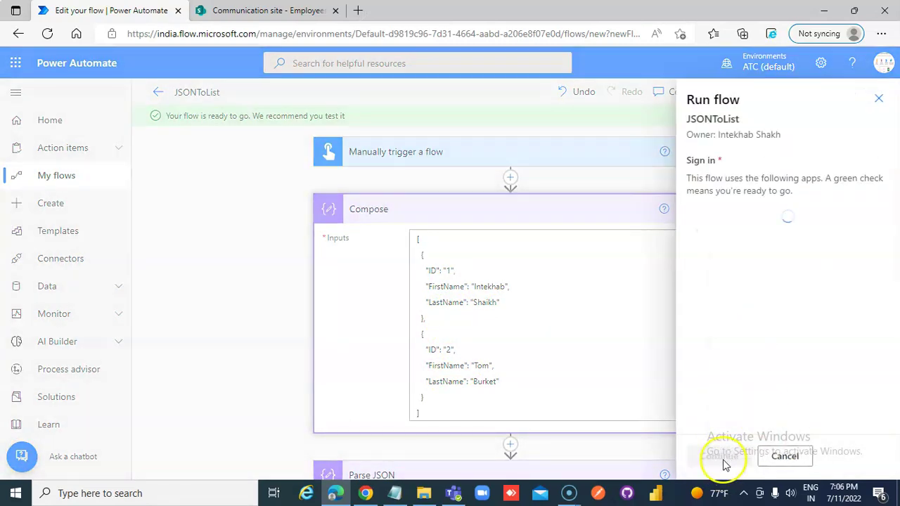
click(719, 456)
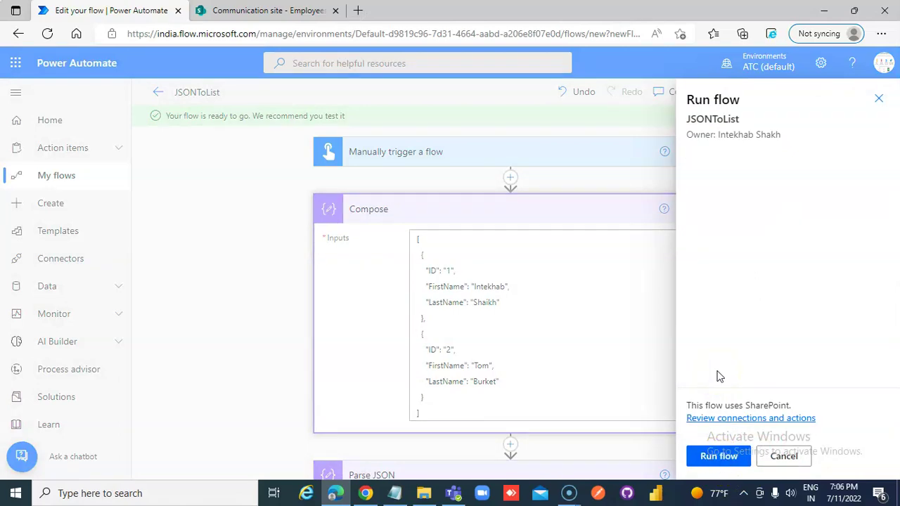
click(717, 459)
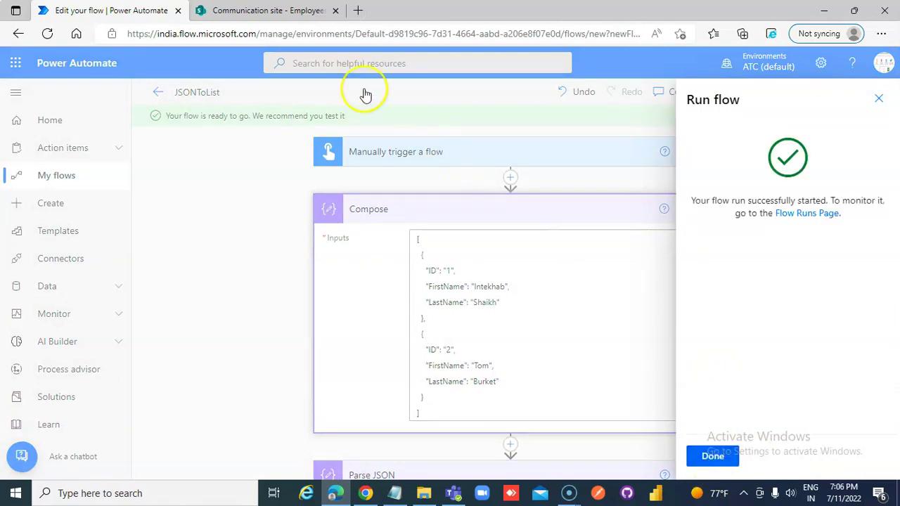
click(710, 455)
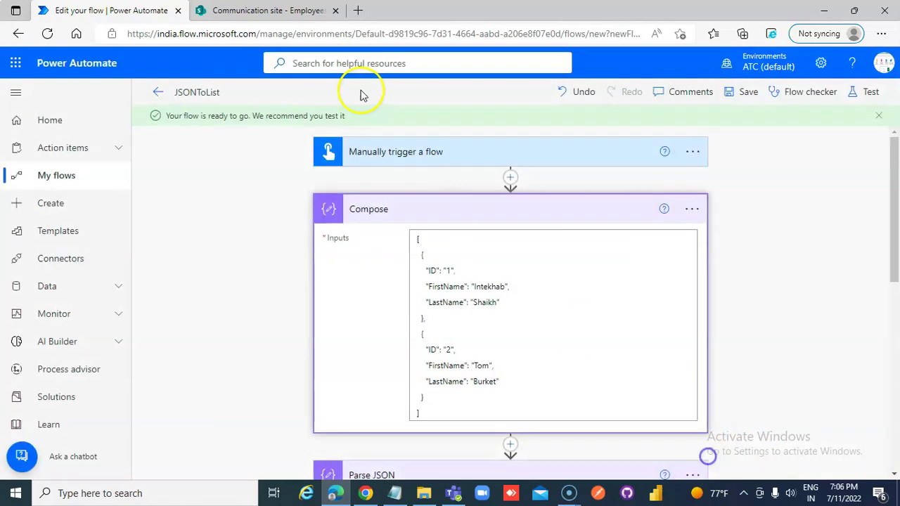
Step: Refresh the SharePoint Employees list to show employees 1 and 2, then return to run history
click(258, 11)
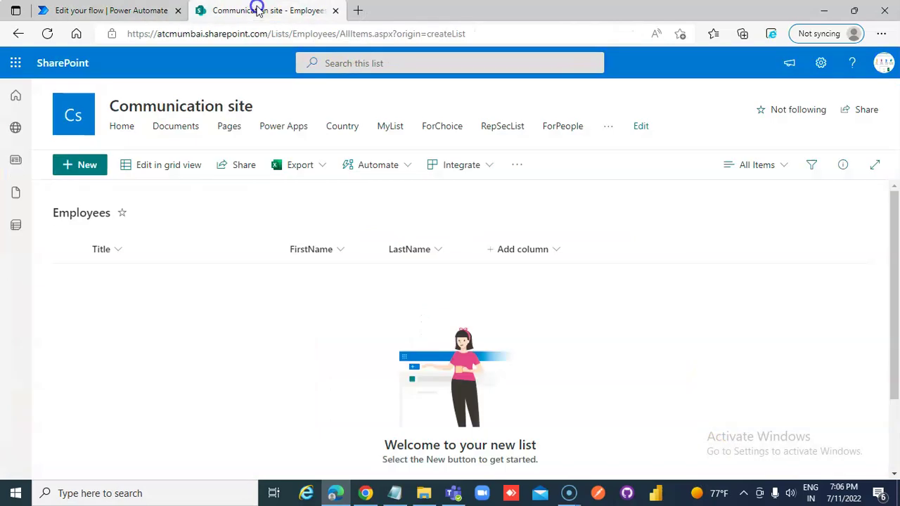
click(48, 34)
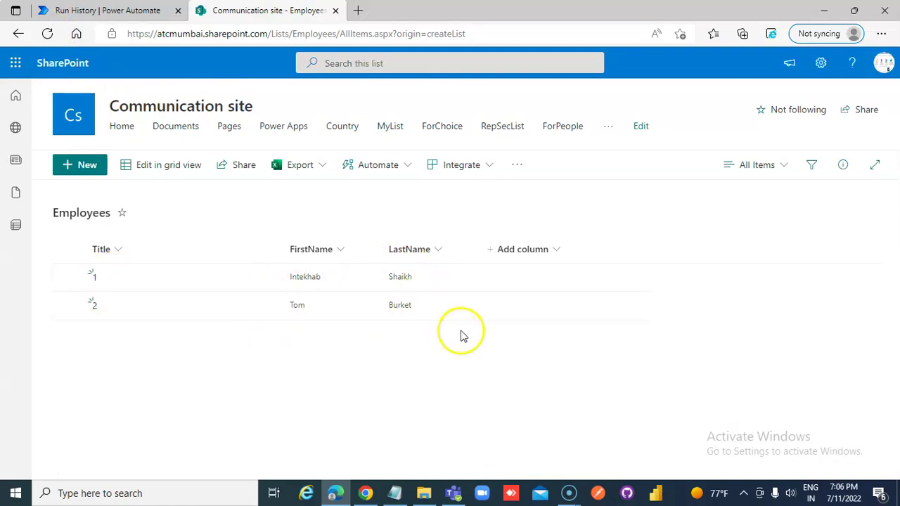
click(121, 10)
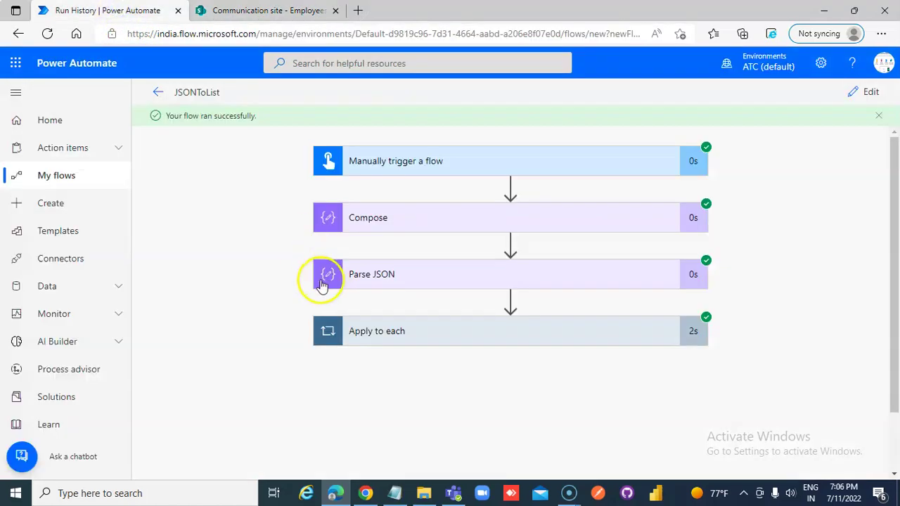
Step: Reopen JSONToList in the editor and expand the Compose card showing its JSON
click(157, 92)
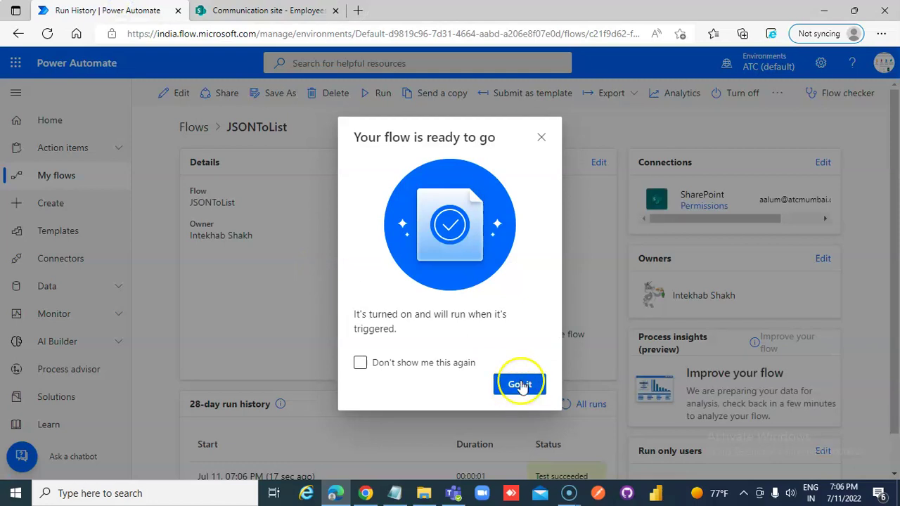
click(520, 385)
click(174, 92)
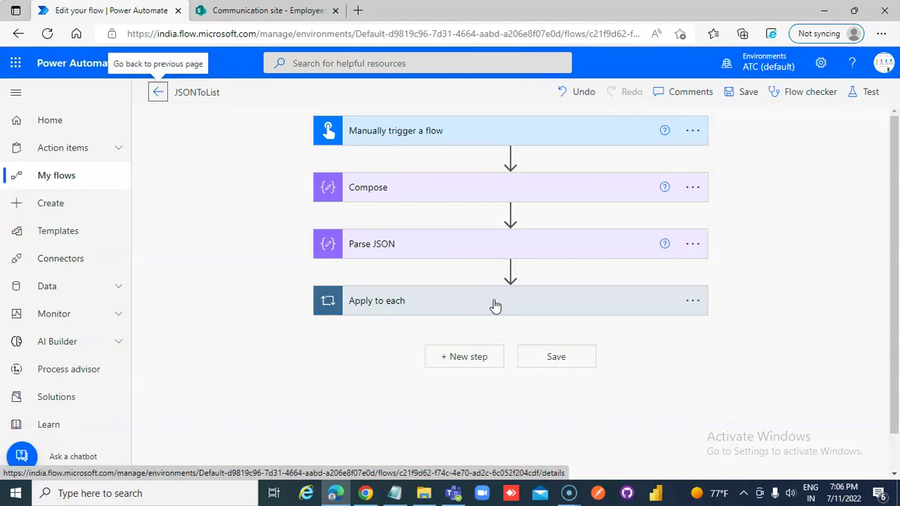
click(372, 190)
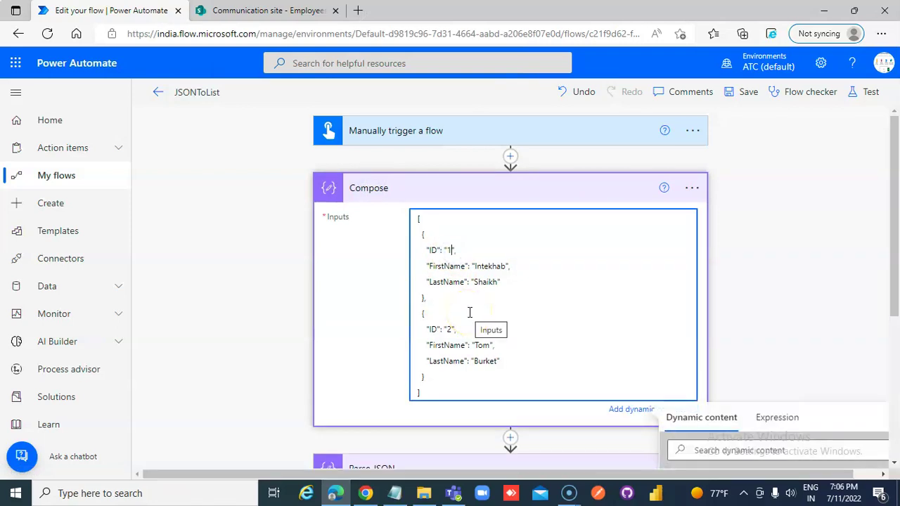
Step: Change the two employee IDs in the Compose JSON to 3 and 4
key(BackSpace)
text(3)
click(450, 329)
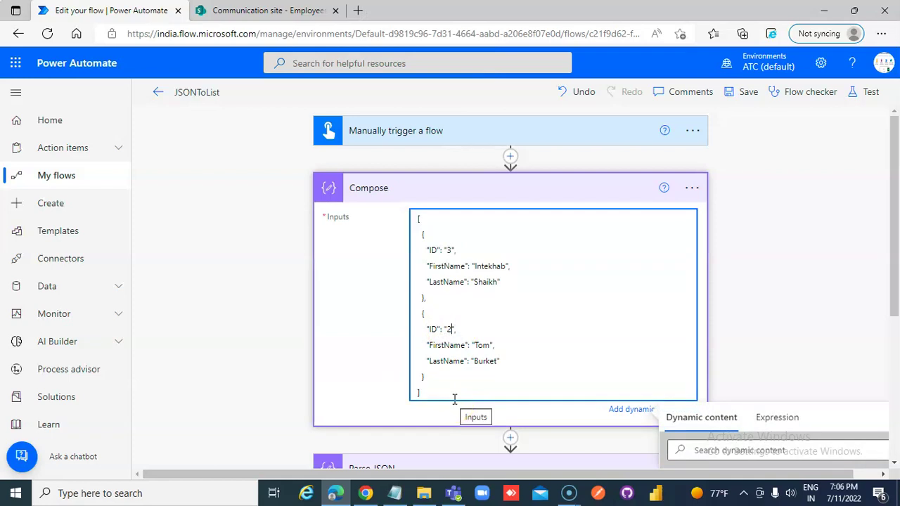
key(BackSpace)
text(4)
Step: Replace both employees' first and last names in the JSON and save the flow
click(495, 266)
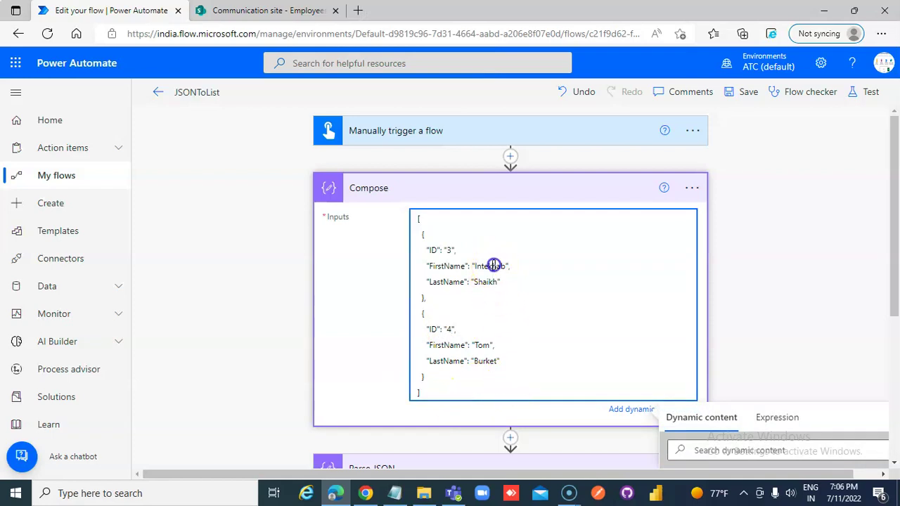
double_click(494, 266)
text(Ann)
click(486, 281)
double_click(485, 281)
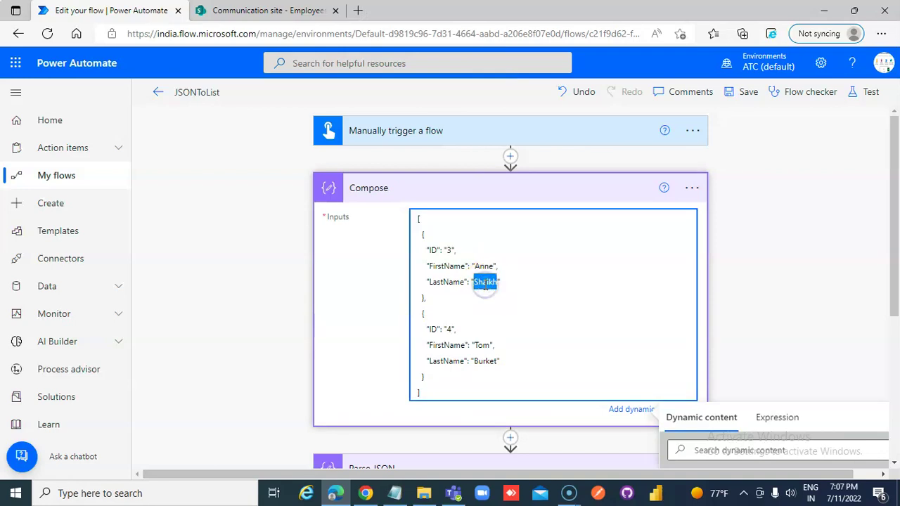
text(Smit)
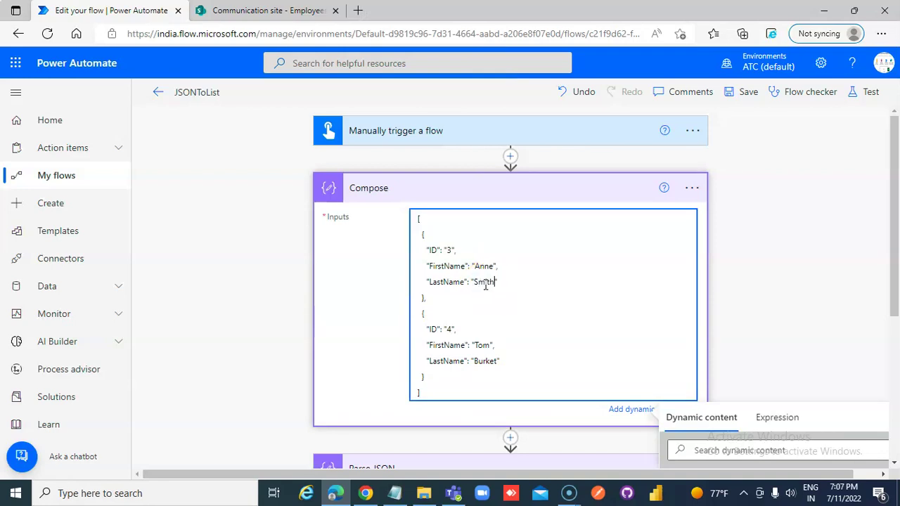
double_click(483, 345)
double_click(484, 360)
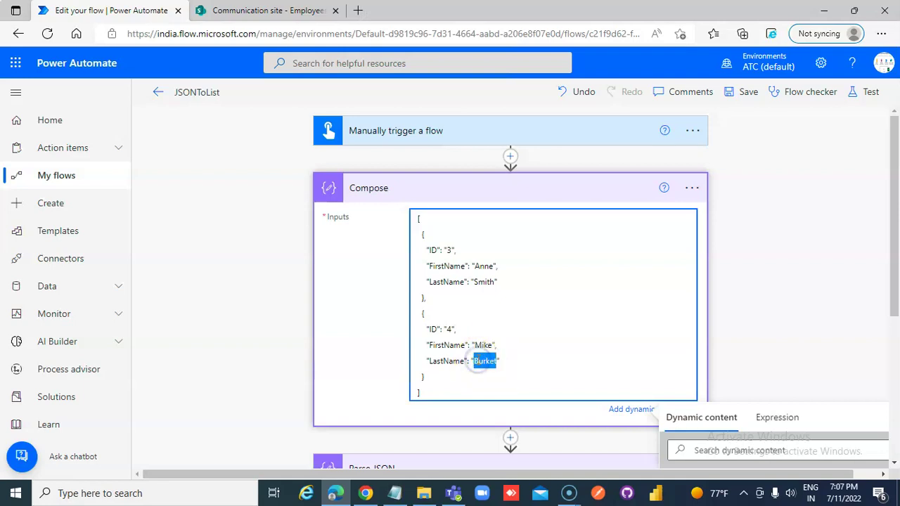
text(Tyson)
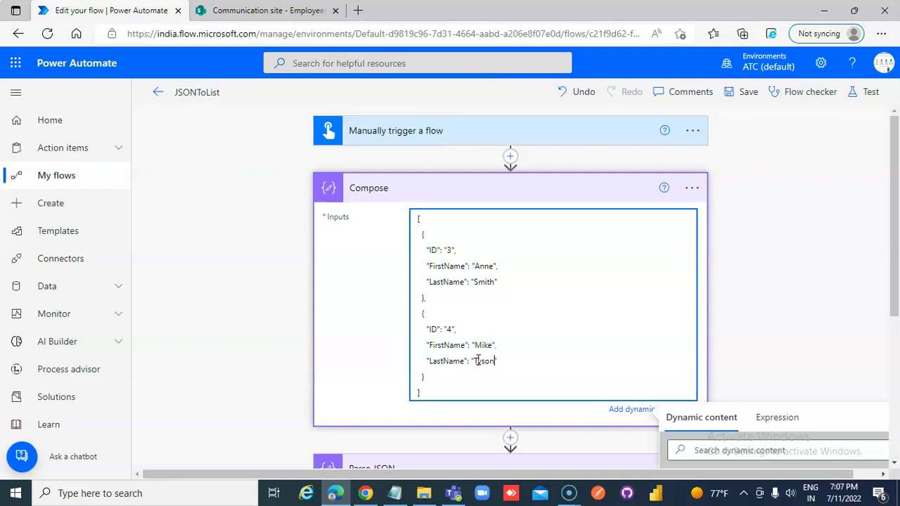
click(748, 91)
Step: Run the updated JSONToList as a manual test, then view the SharePoint Employees list
scroll(779, 215, down, 2)
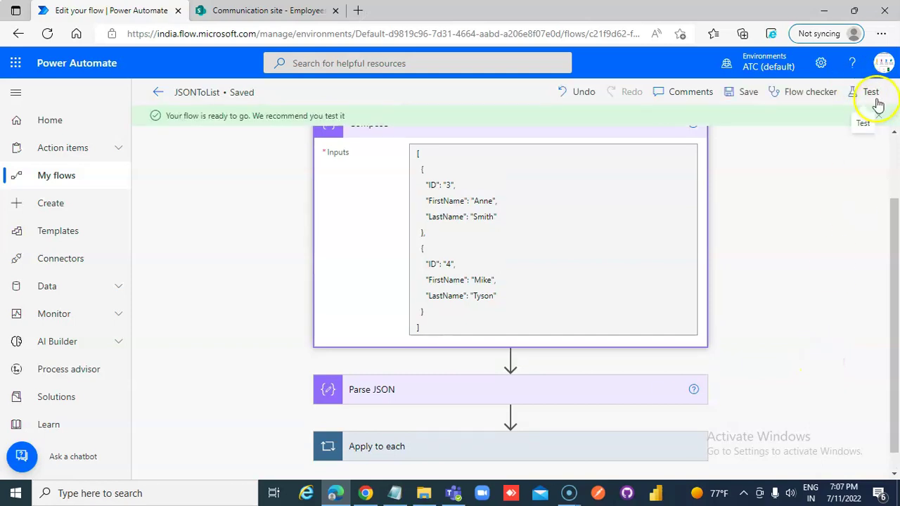
click(871, 94)
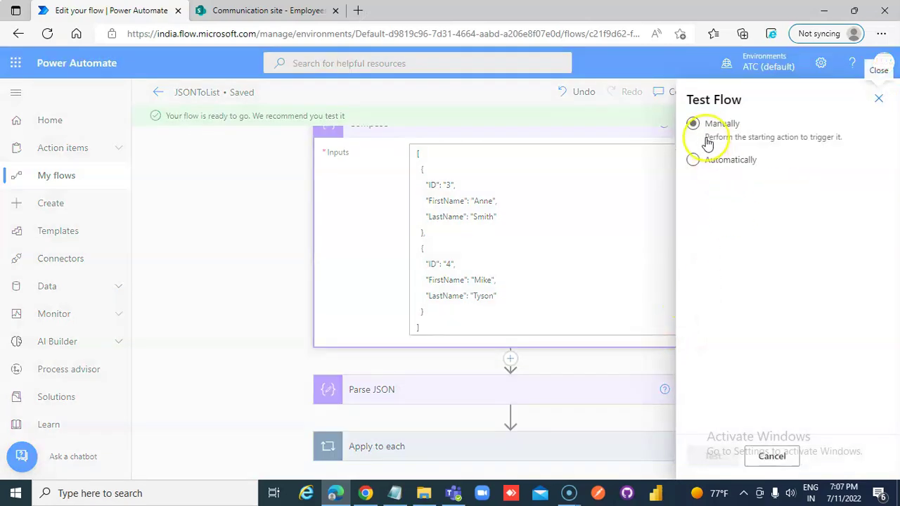
click(695, 125)
click(711, 456)
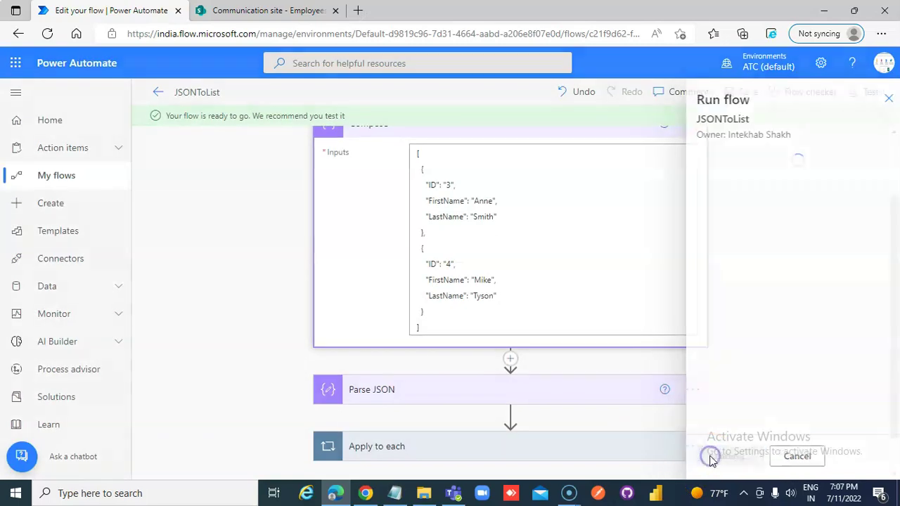
click(709, 457)
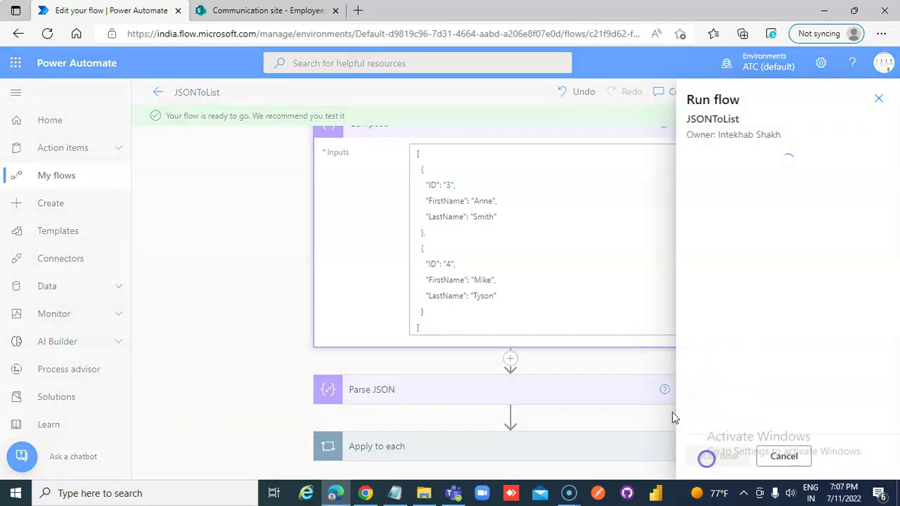
click(718, 456)
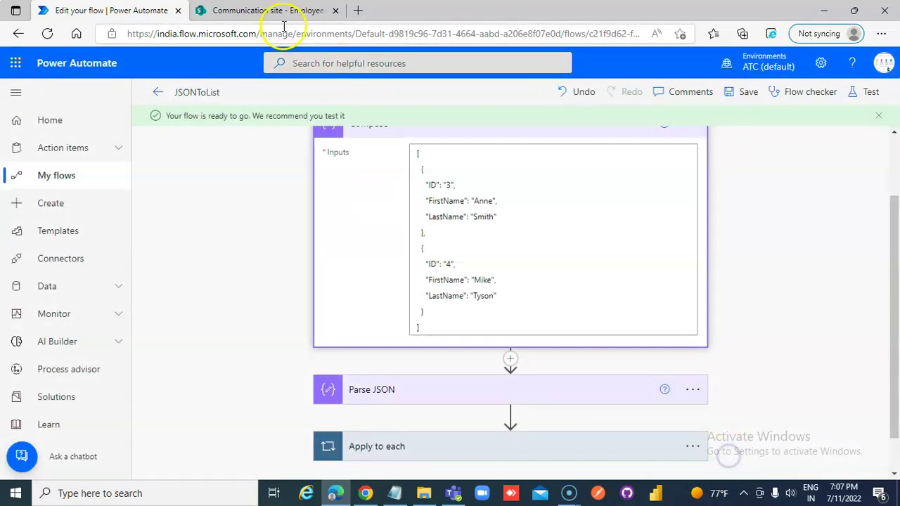
click(282, 12)
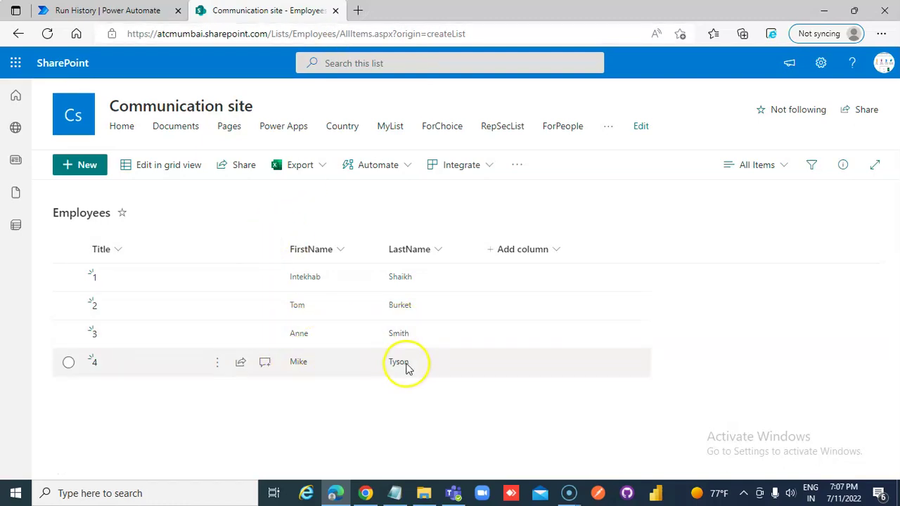
Step: Check the flow's run history, then return to the Employees list showing employee IDs 1–4
click(88, 14)
click(235, 10)
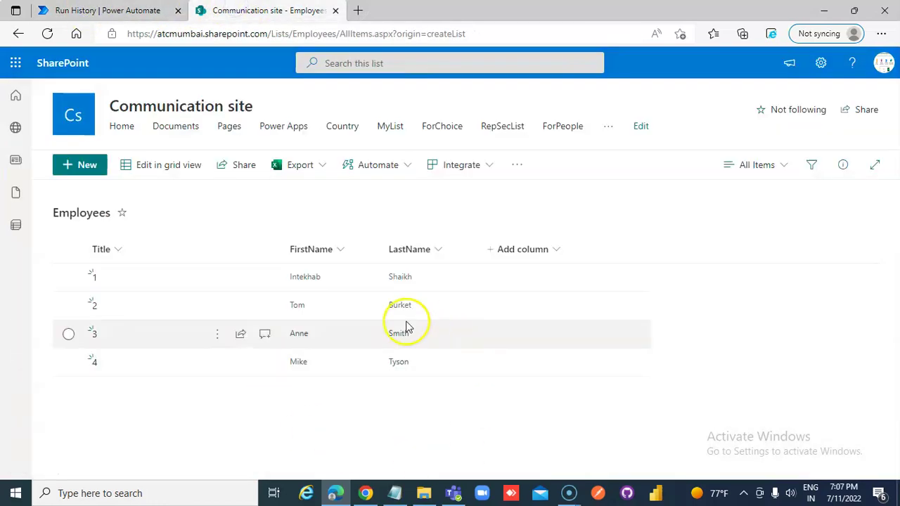